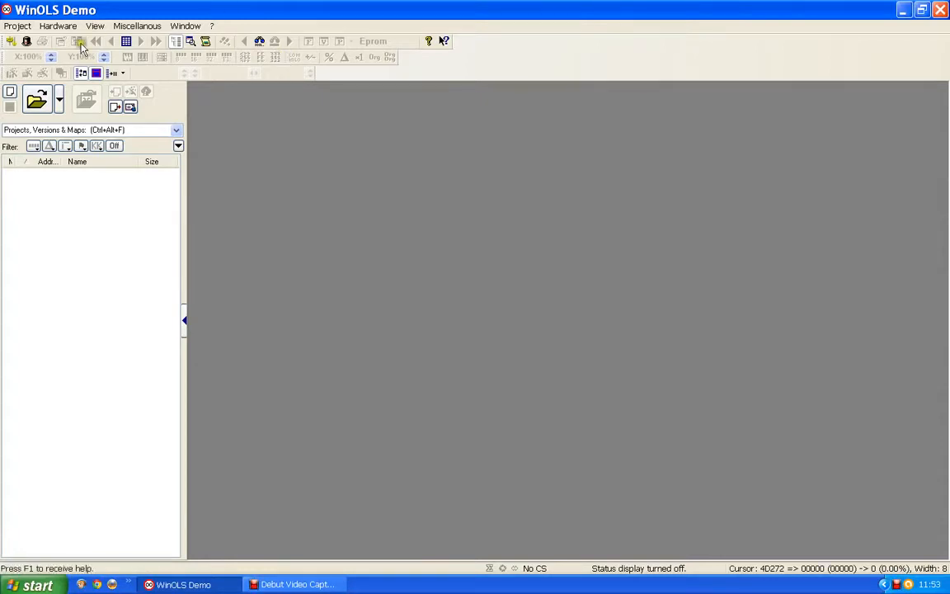
Create a new project and import the original VW-130 Passat file from My Documents as its data source
click(20, 27)
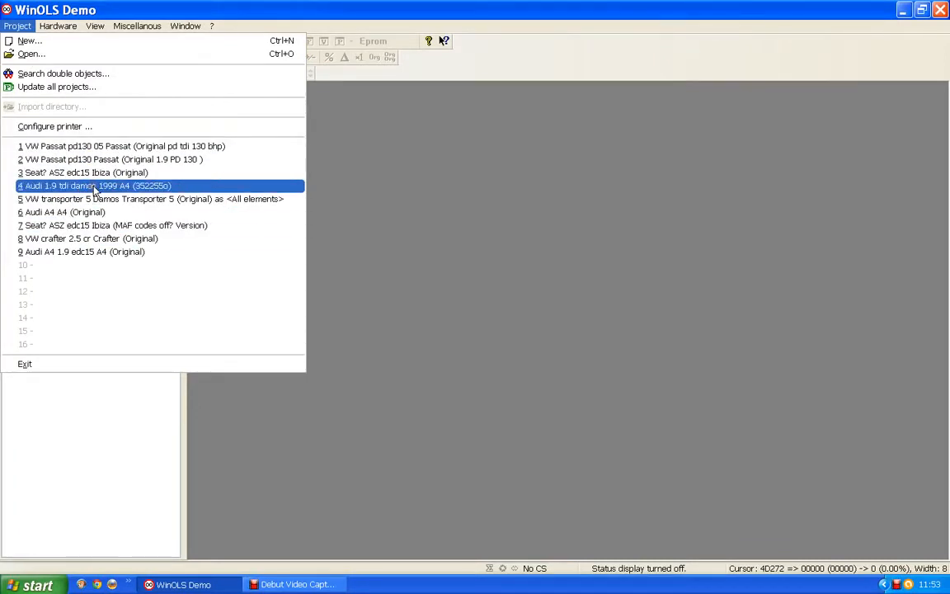
click(29, 42)
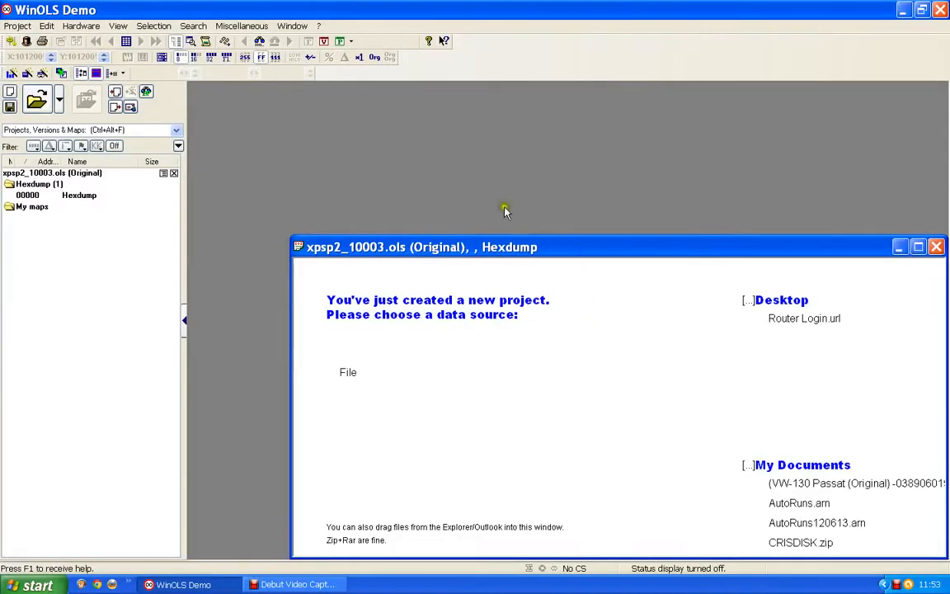
drag(675, 250, 610, 162)
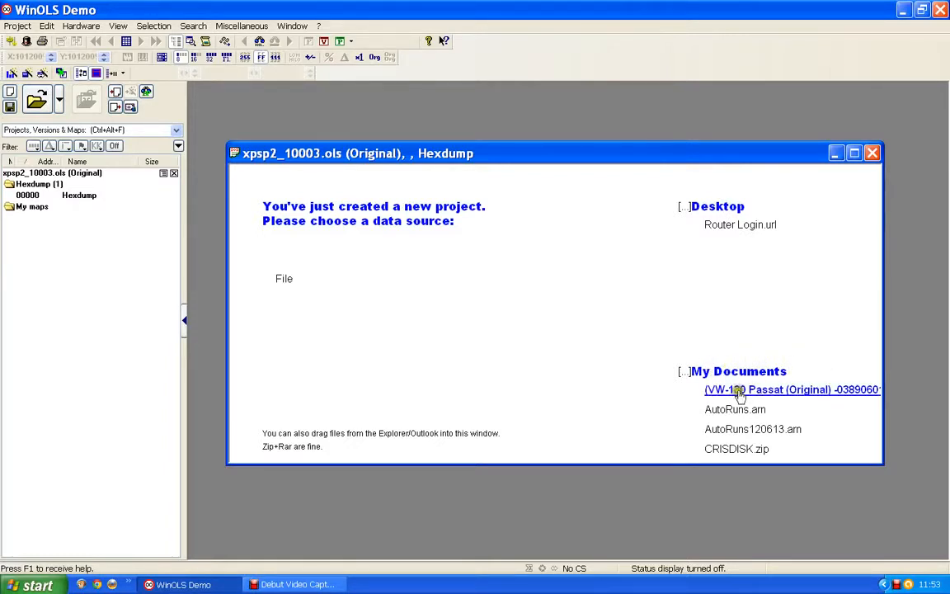
click(781, 396)
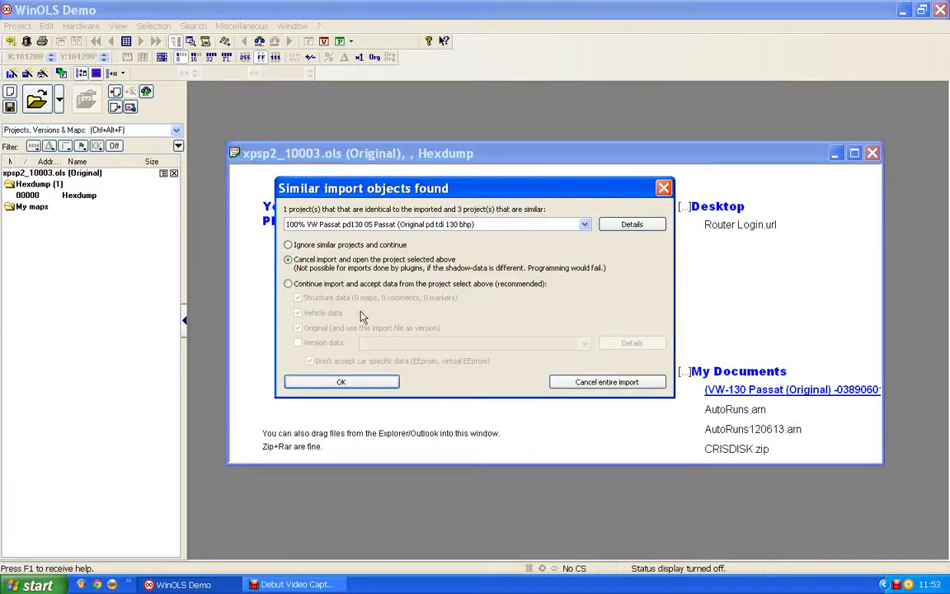
Ignore the similar projects to continue the import, and accept the checksum settings without searching for checksums
click(288, 246)
click(328, 382)
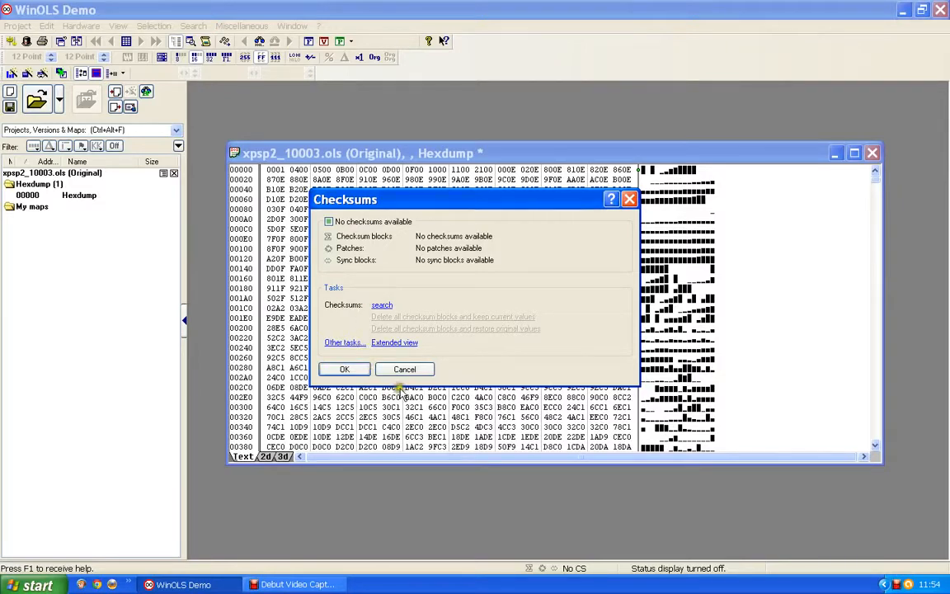
click(346, 370)
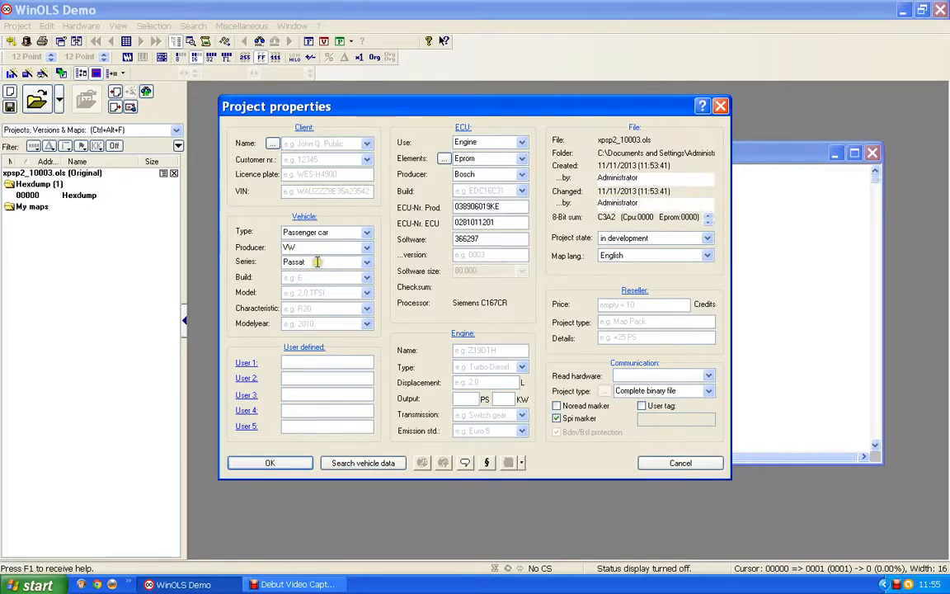
Set the vehicle build to B5 and the model to 1.9 TDI PD in the project properties
click(367, 278)
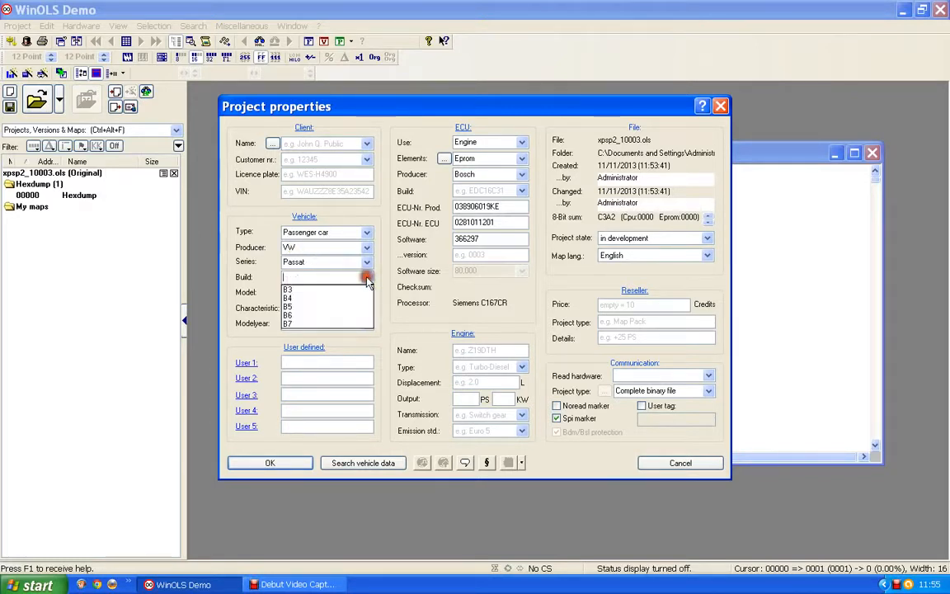
click(293, 307)
click(326, 293)
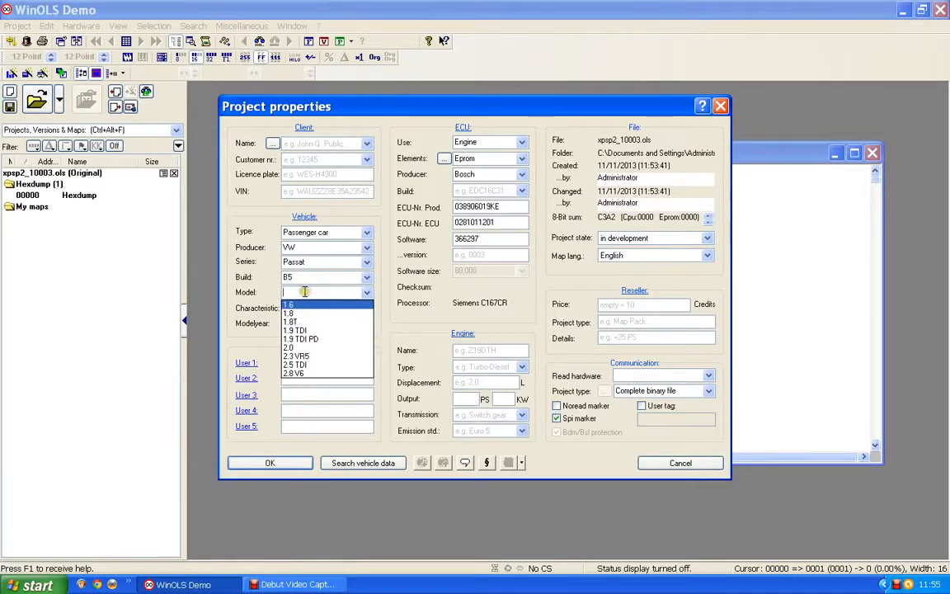
click(325, 339)
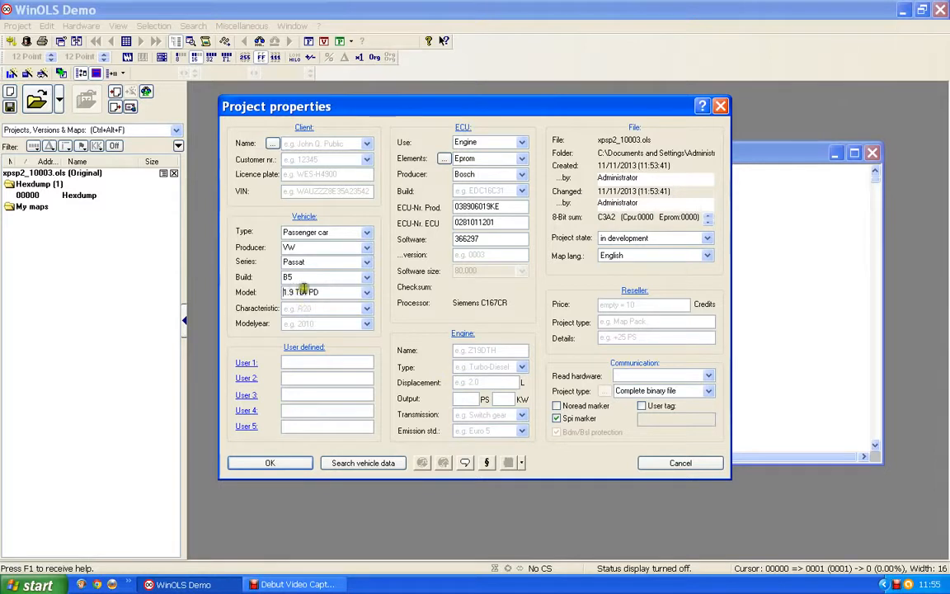
Set the engine output to 130 PS and the ECU build to EDC15, and confirm the project properties
double_click(490, 382)
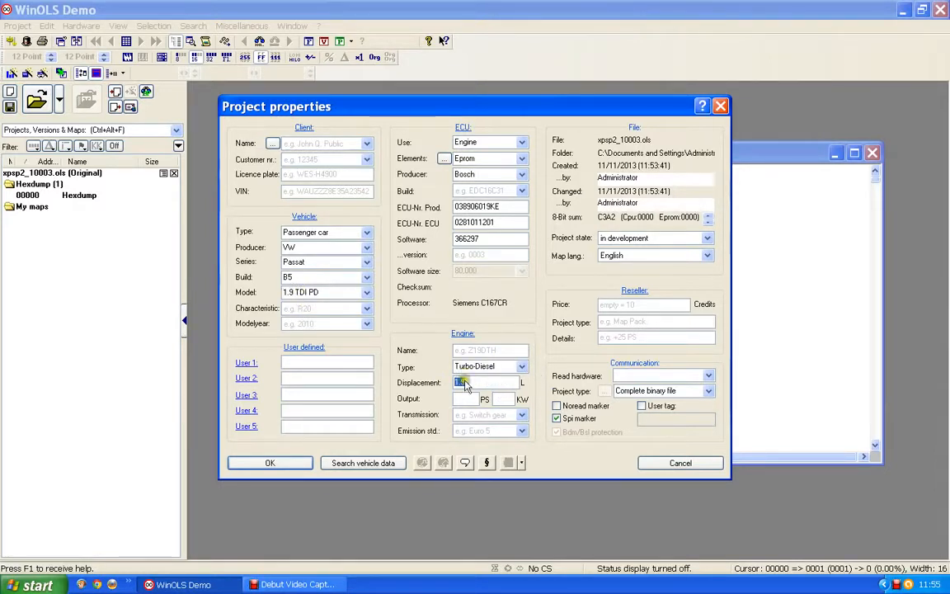
click(460, 399)
text(130)
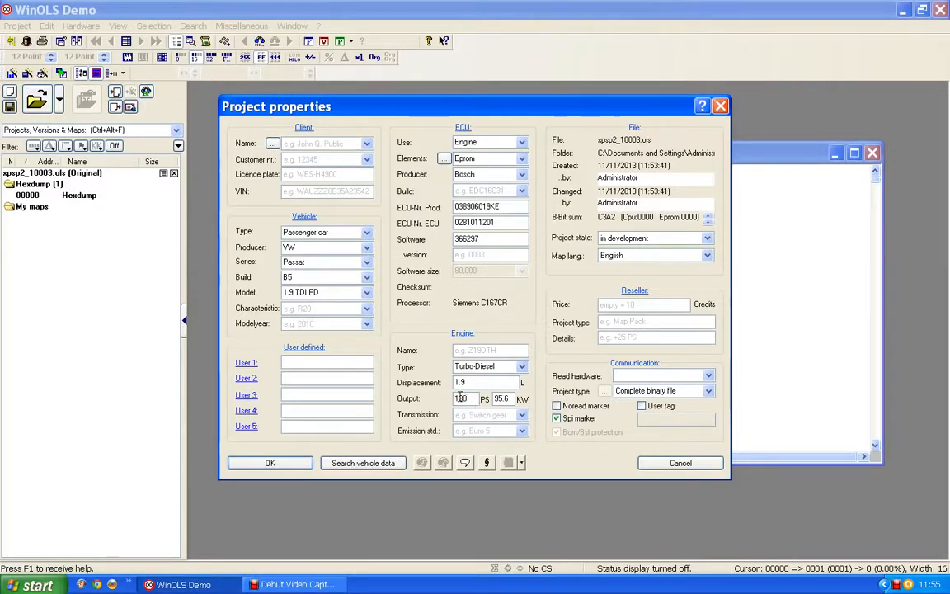
click(562, 462)
click(523, 192)
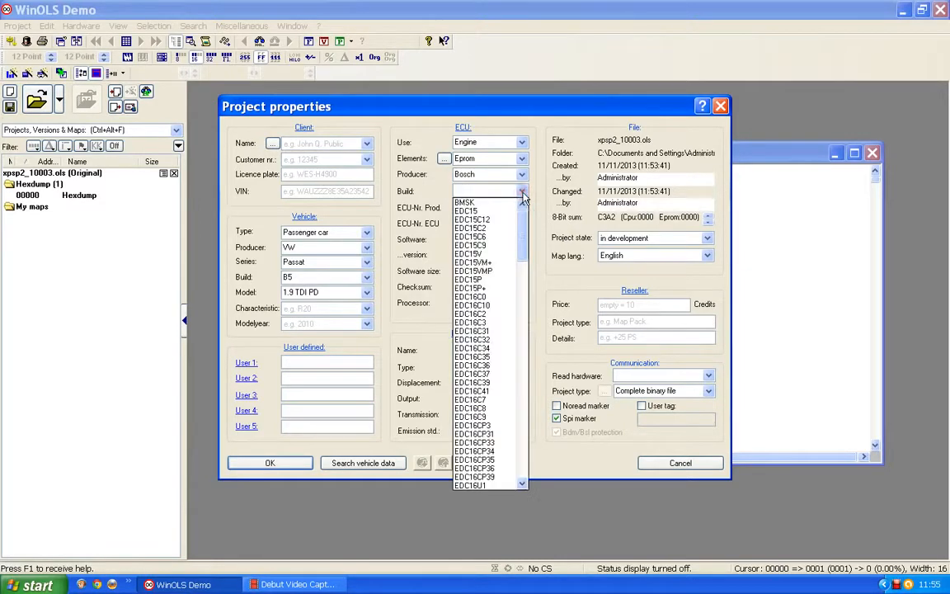
click(469, 212)
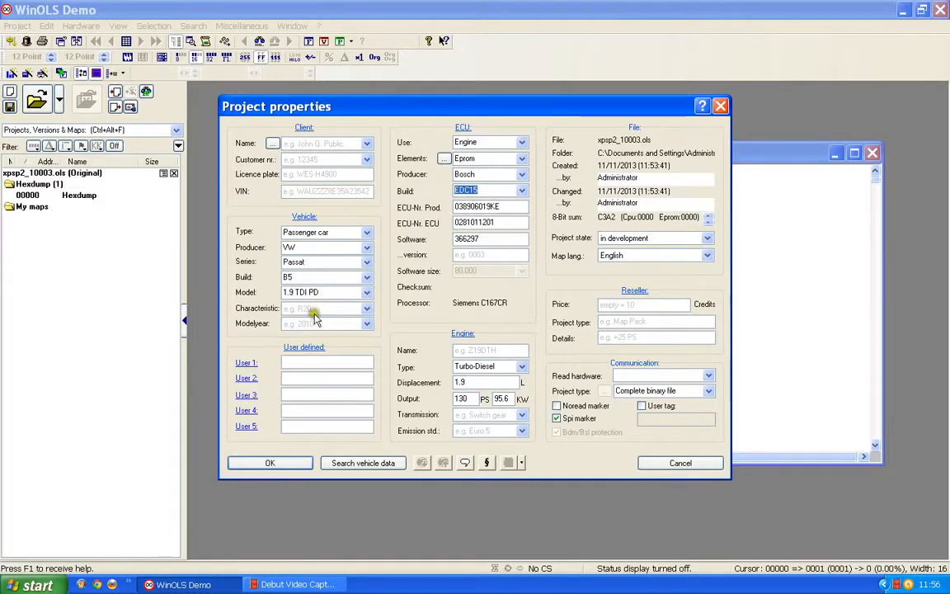
click(274, 462)
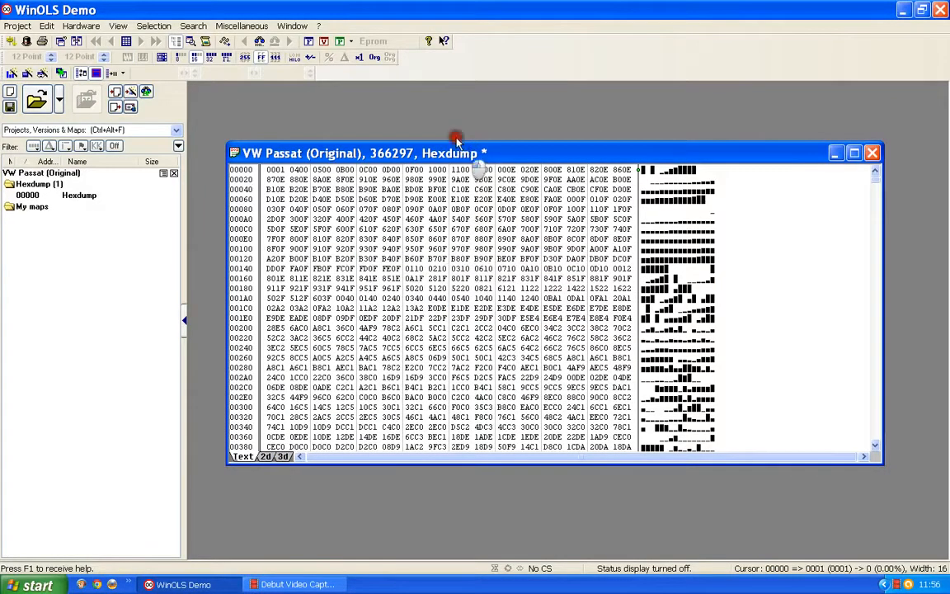
Reposition the hexdump window and compare its 8-bit, 16-bit, hexadecimal and decimal displays, leaving it on 16-bit decimal
drag(460, 152, 430, 100)
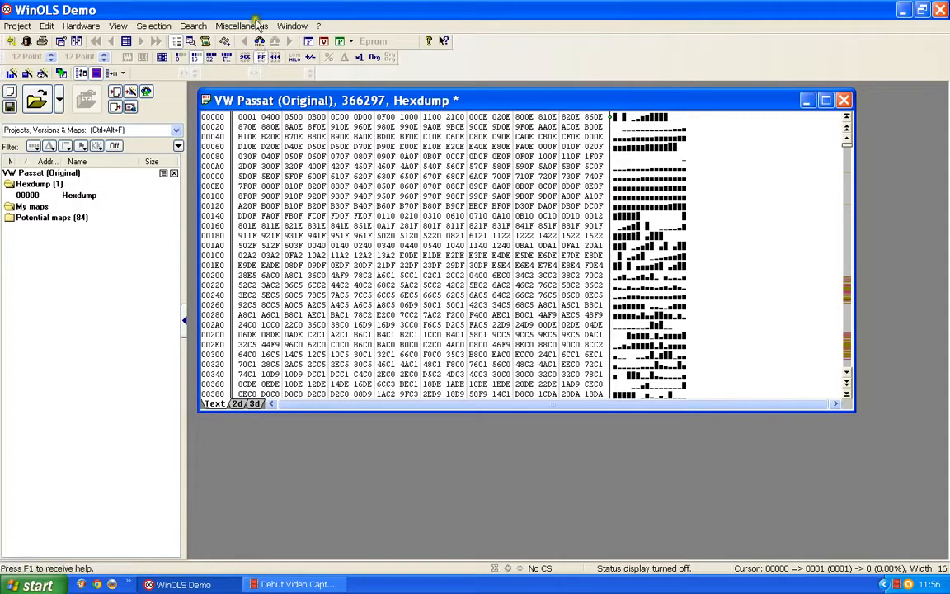
click(245, 59)
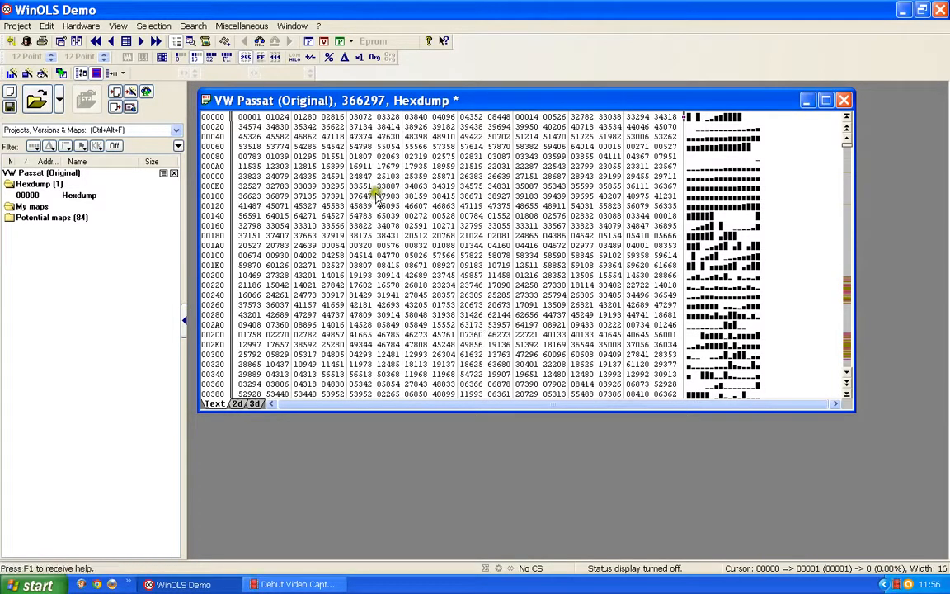
click(177, 56)
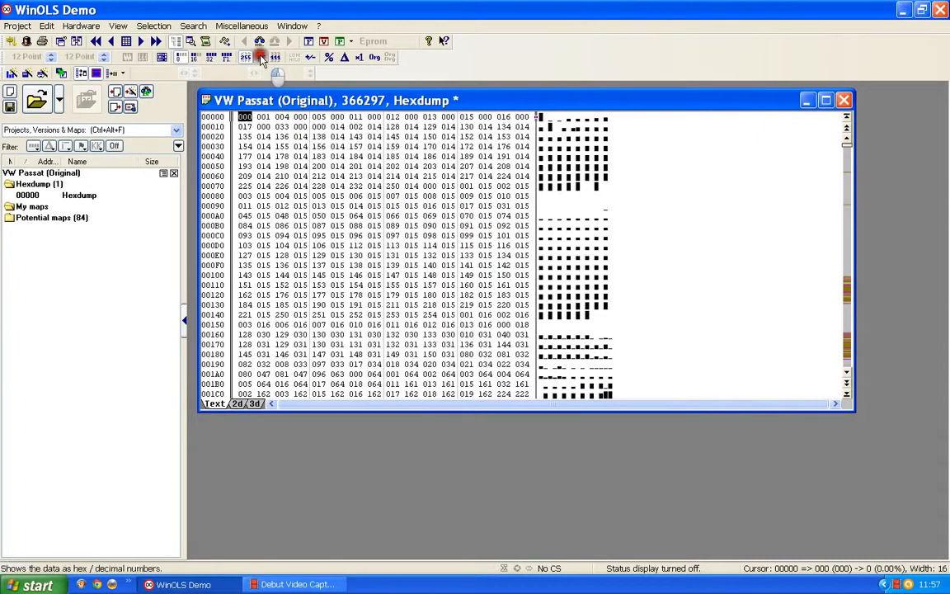
click(229, 45)
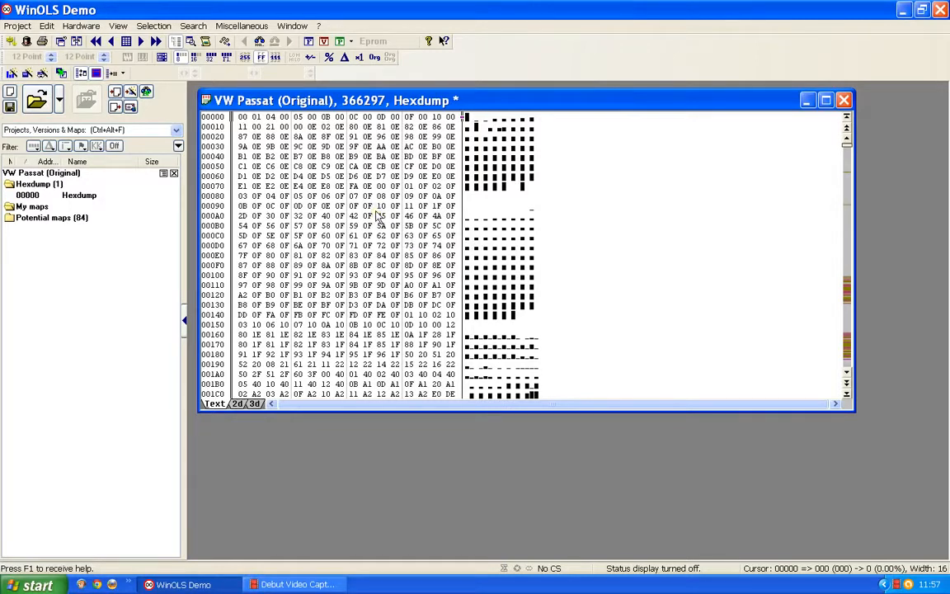
click(194, 57)
click(247, 58)
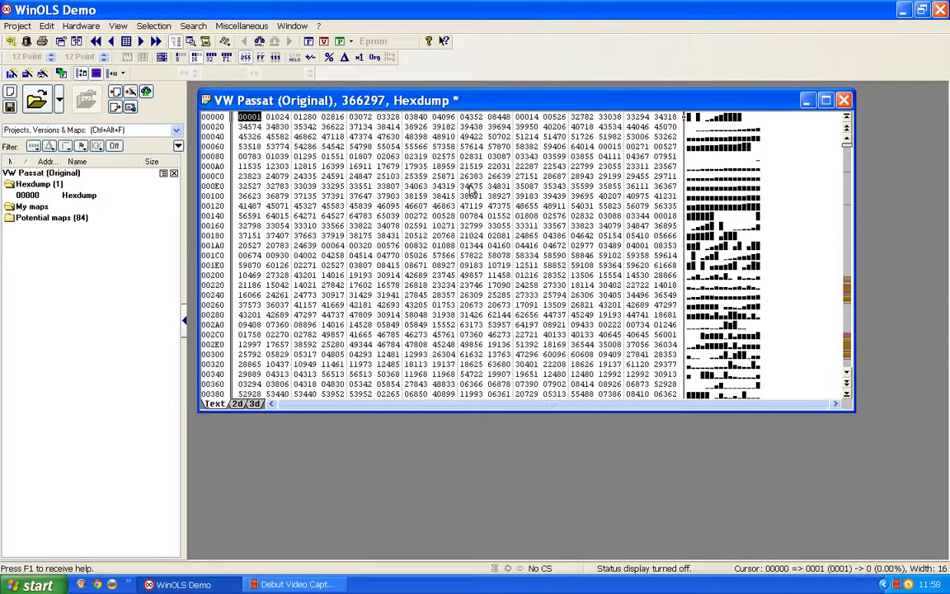
View the hexdump as a 2D graph and as a 3D surface, and examine the start of the data in 3D
click(237, 404)
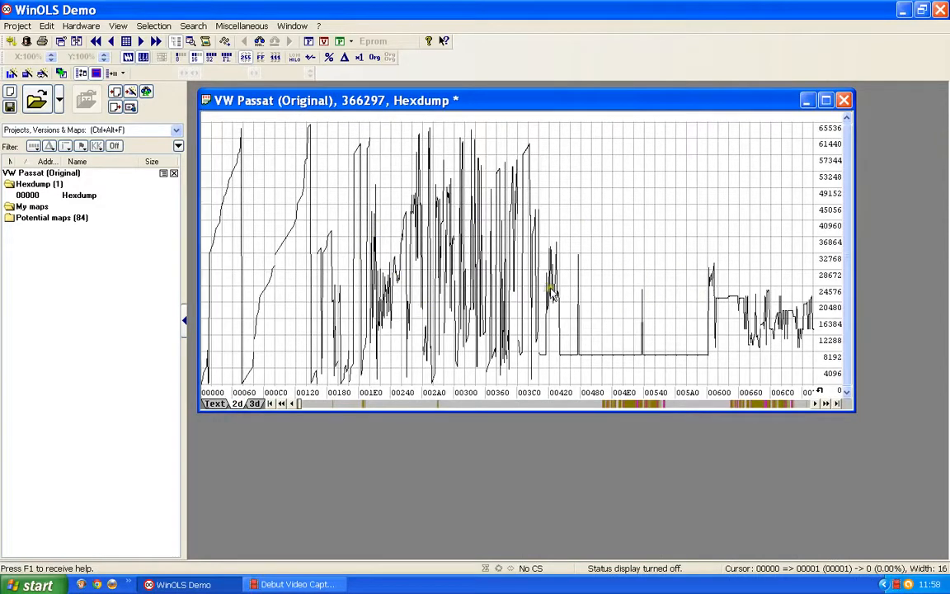
click(254, 403)
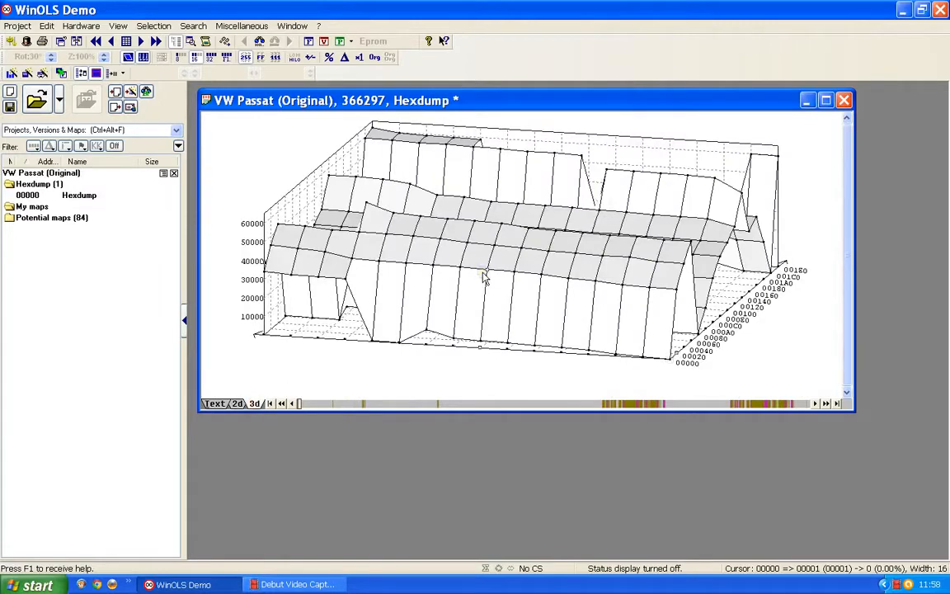
scroll(491, 259, down, 6)
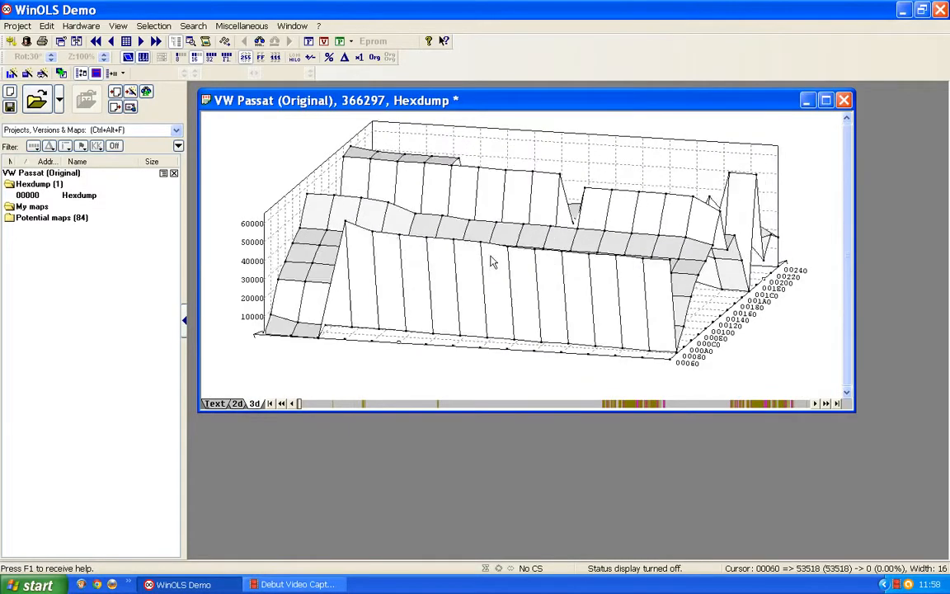
scroll(491, 258, down, 4)
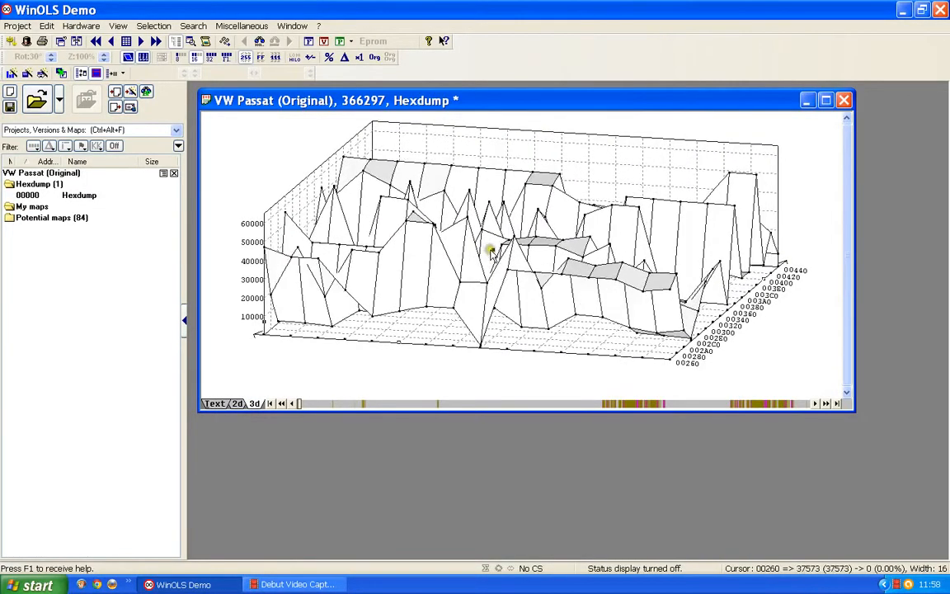
scroll(494, 257, up, 4)
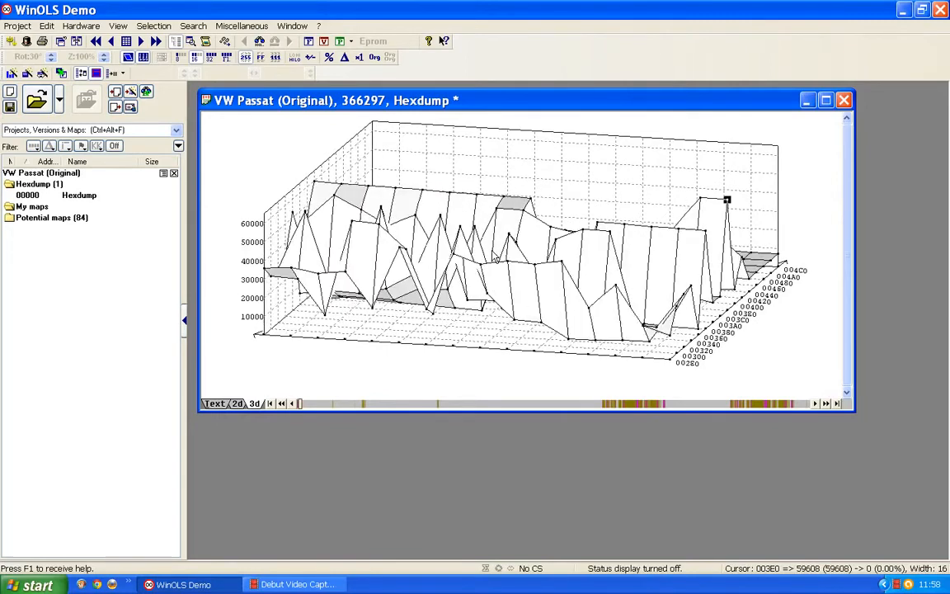
scroll(494, 258, up, 2)
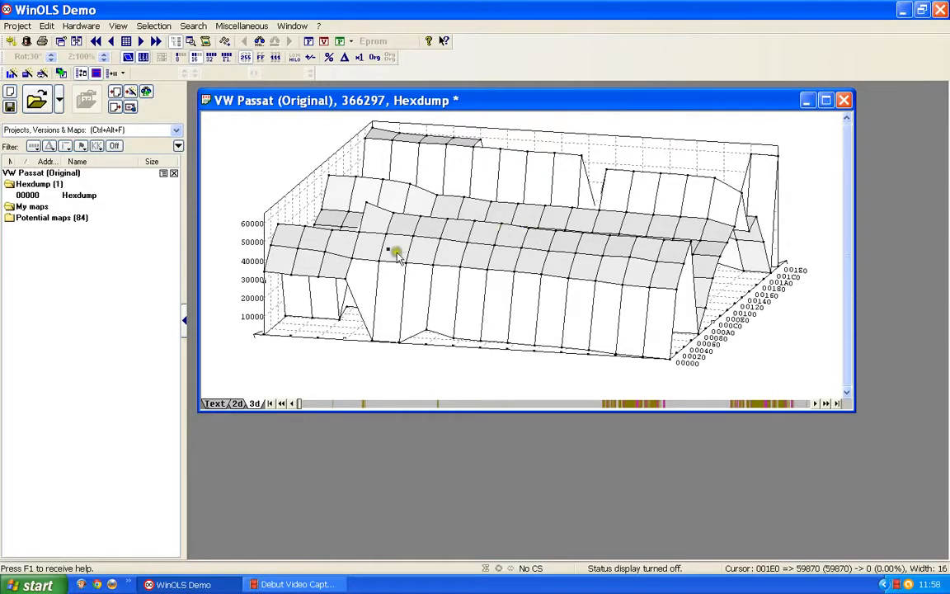
Return the hexdump to the 2D graph and make its window slightly narrower and shorter
click(238, 403)
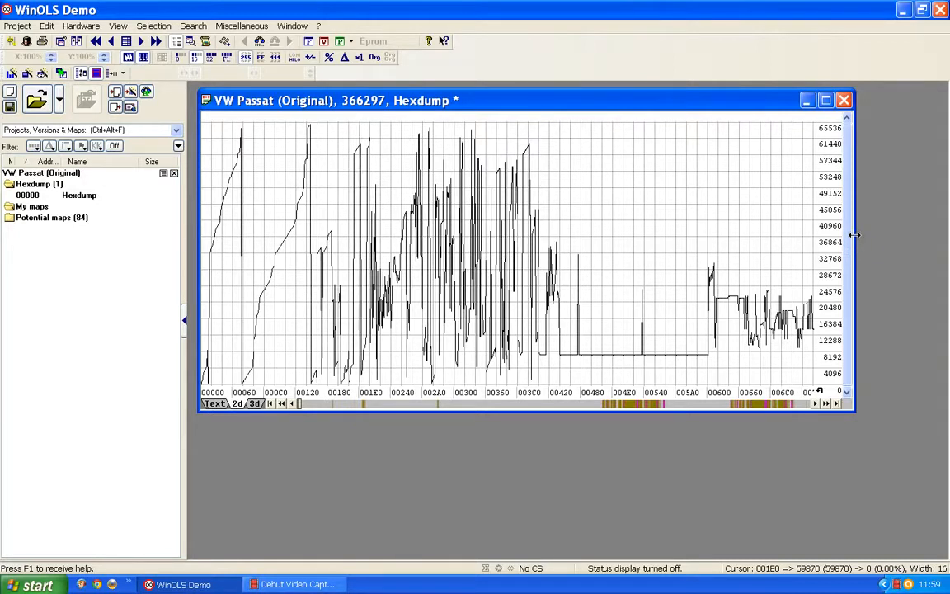
mouse_move(855, 235)
mouse_down()
mouse_move(930, 235)
mouse_move(846, 236)
mouse_up()
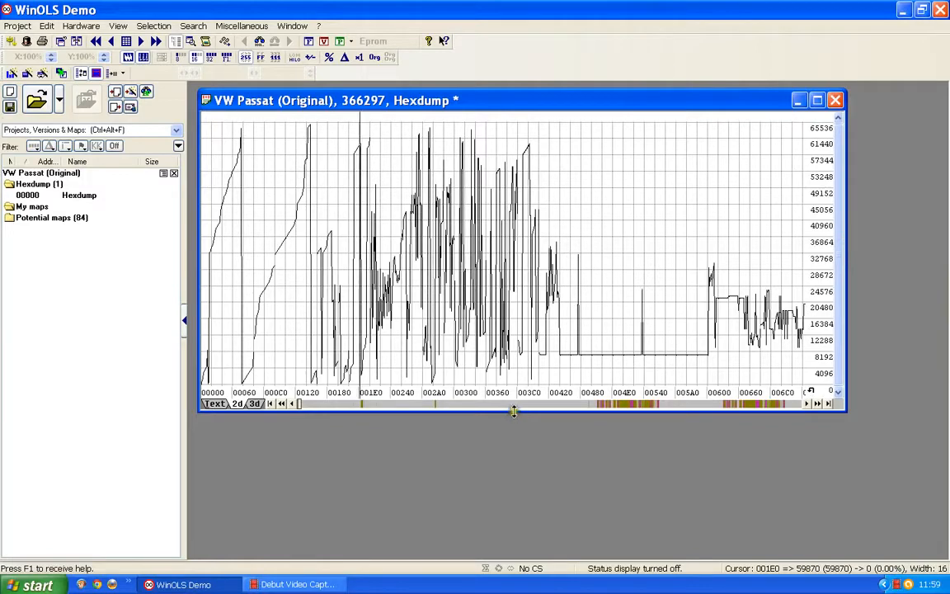
mouse_move(514, 411)
mouse_down()
mouse_move(513, 442)
mouse_move(513, 395)
mouse_up()
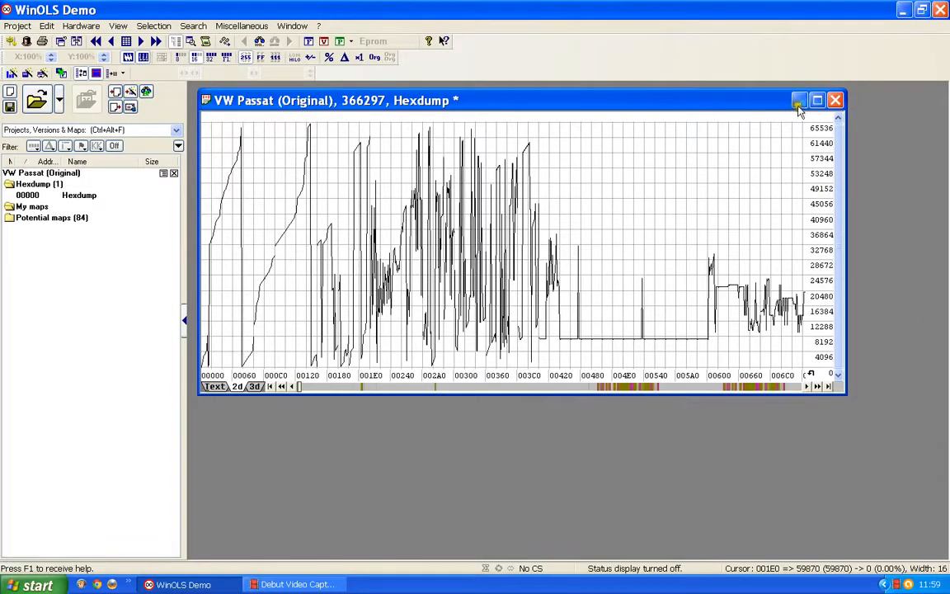
Minimise the hexdump window, maximise it, and restore it to its floating size
click(798, 100)
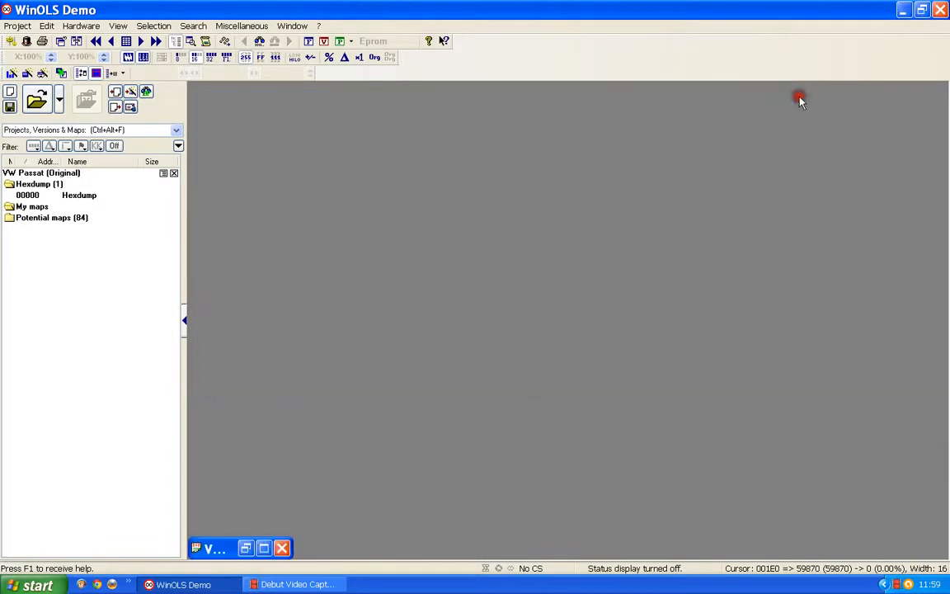
click(264, 548)
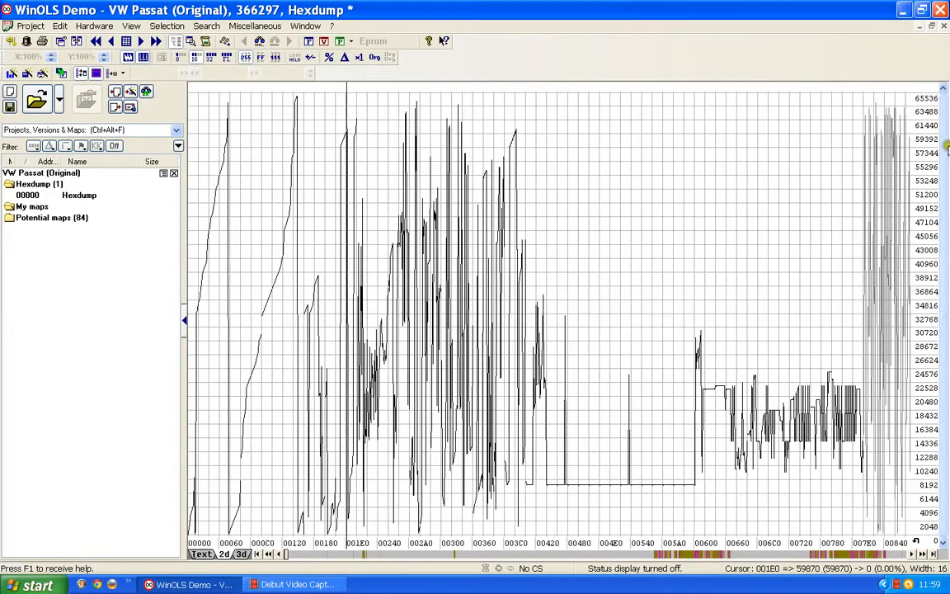
click(932, 26)
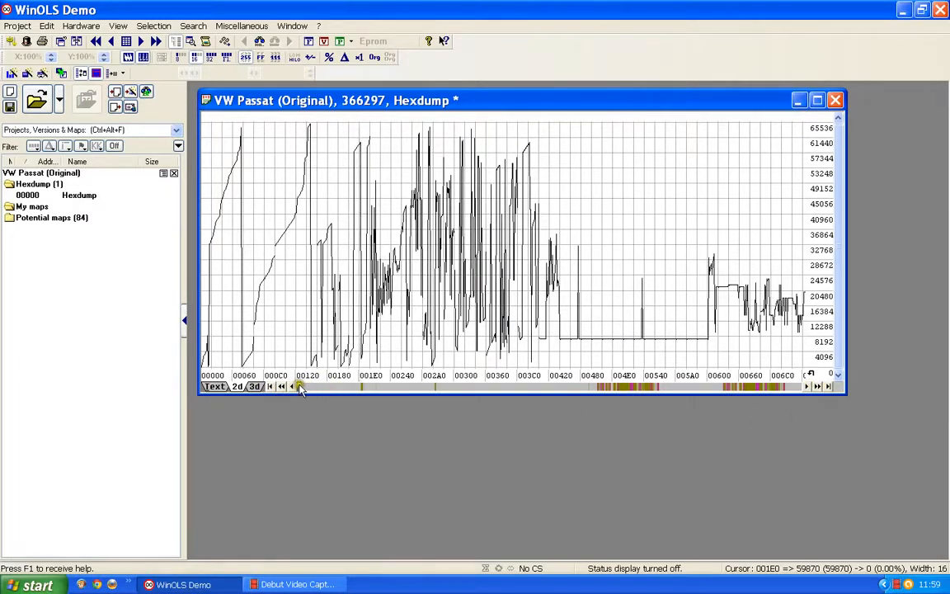
Scroll the 2D graph to around address 30000 and page forward and back through the data there
drag(301, 387, 491, 393)
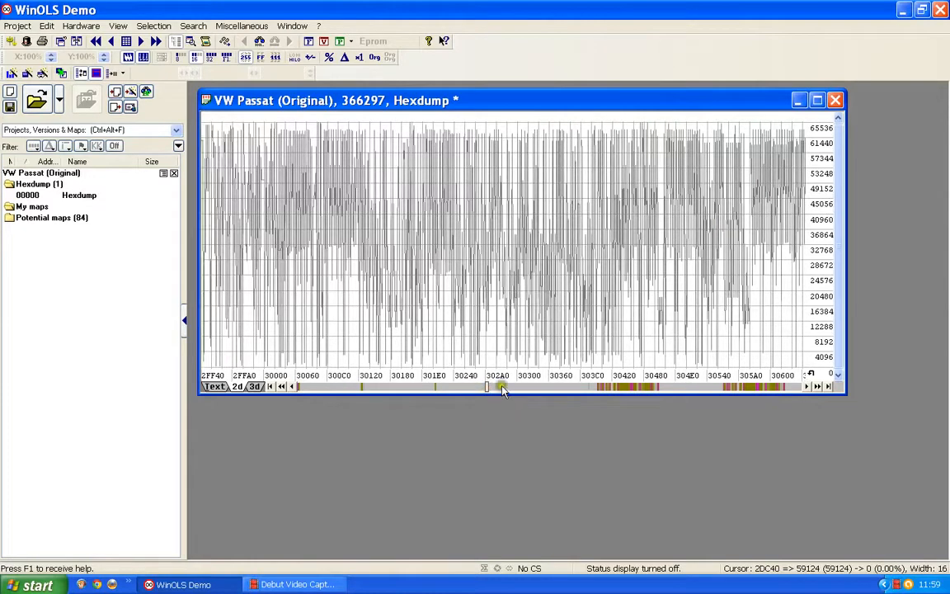
click(504, 388)
click(503, 388)
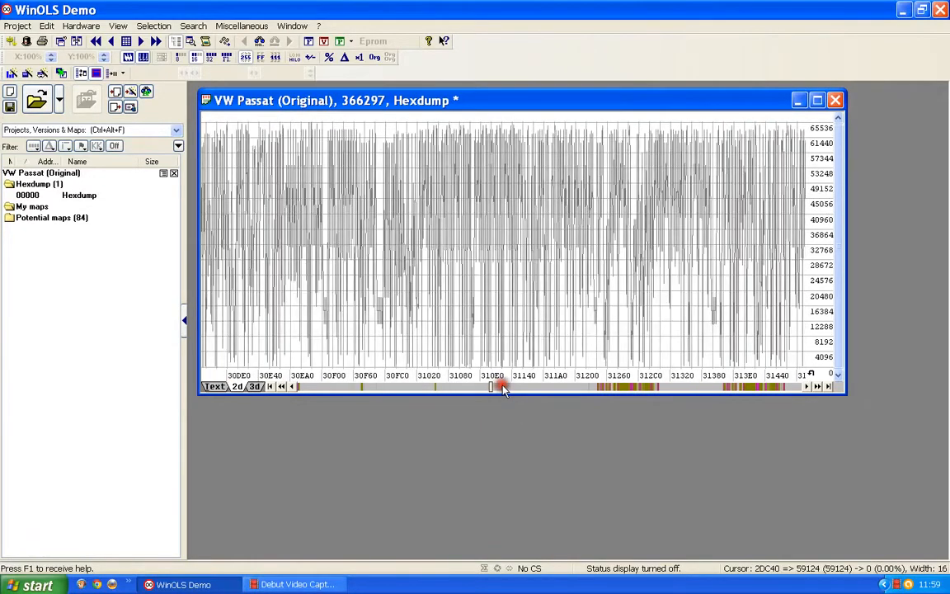
click(502, 387)
click(509, 390)
click(509, 390)
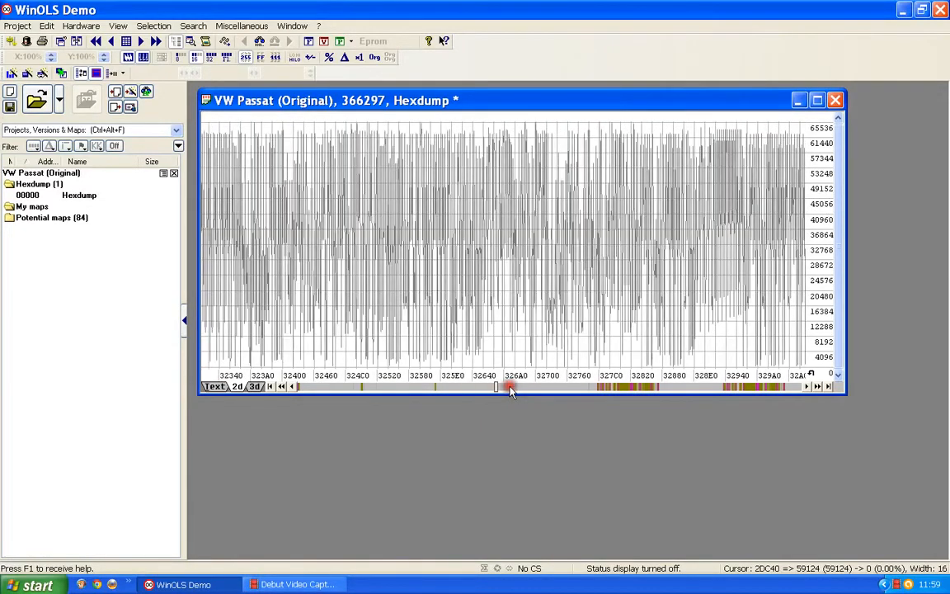
click(509, 391)
click(476, 388)
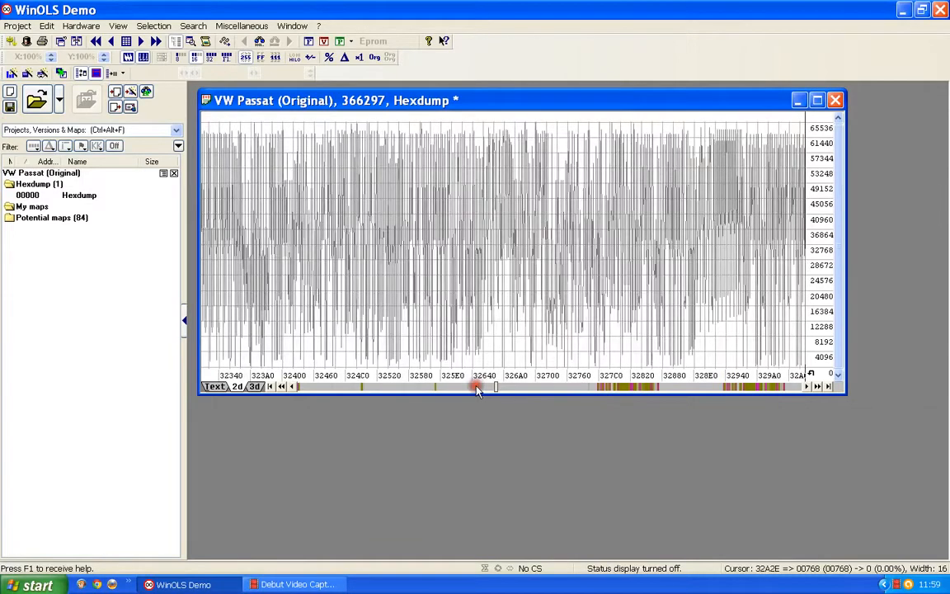
click(476, 387)
click(474, 388)
click(474, 389)
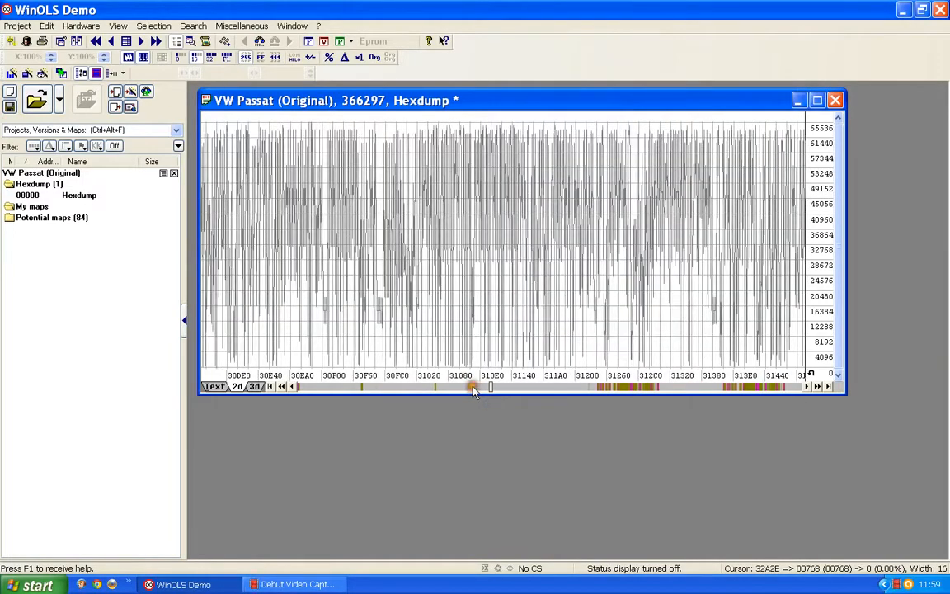
Move the 2D graph back towards lower addresses, first in the smallest increments and then in larger ones
click(293, 388)
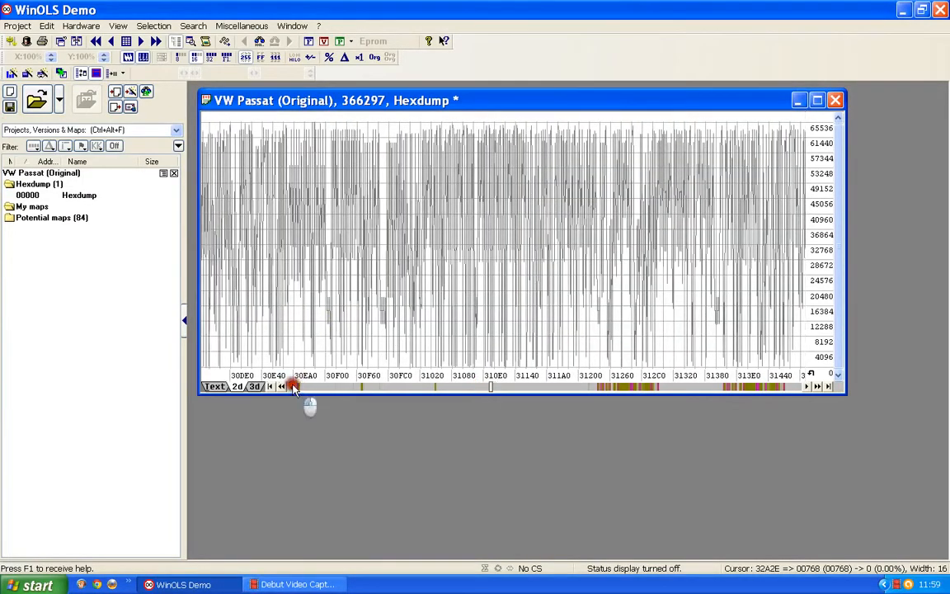
click(294, 387)
click(292, 388)
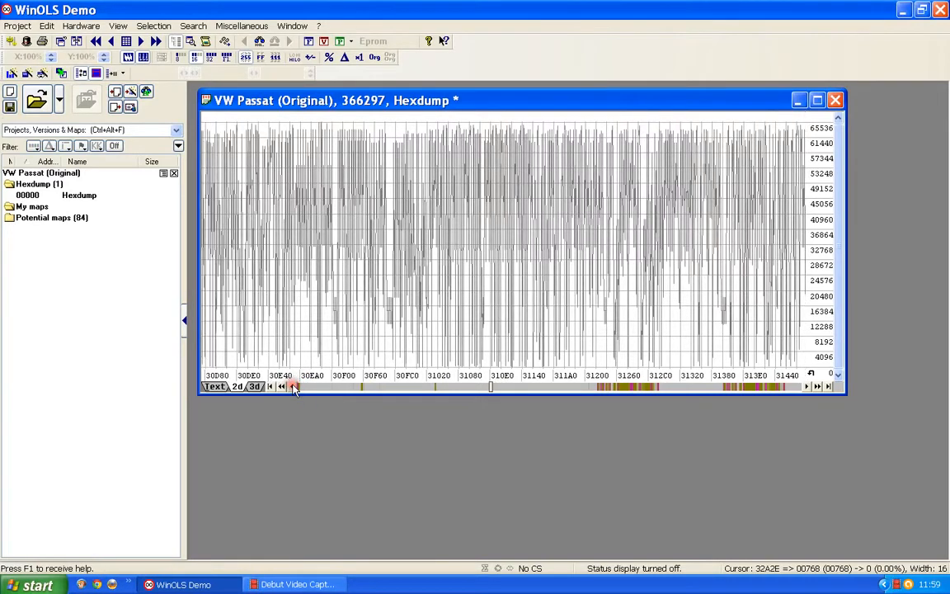
click(293, 388)
click(291, 389)
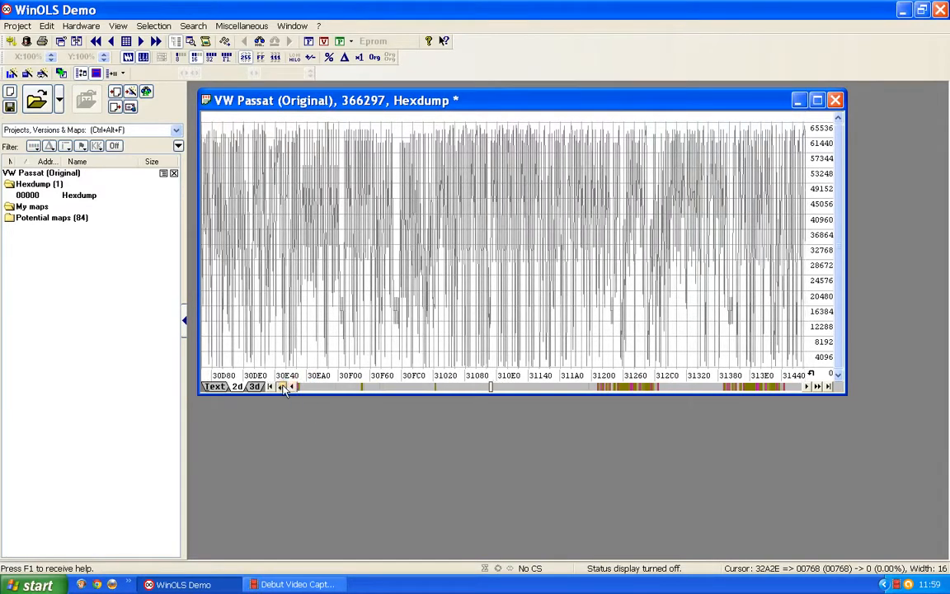
click(288, 387)
click(284, 387)
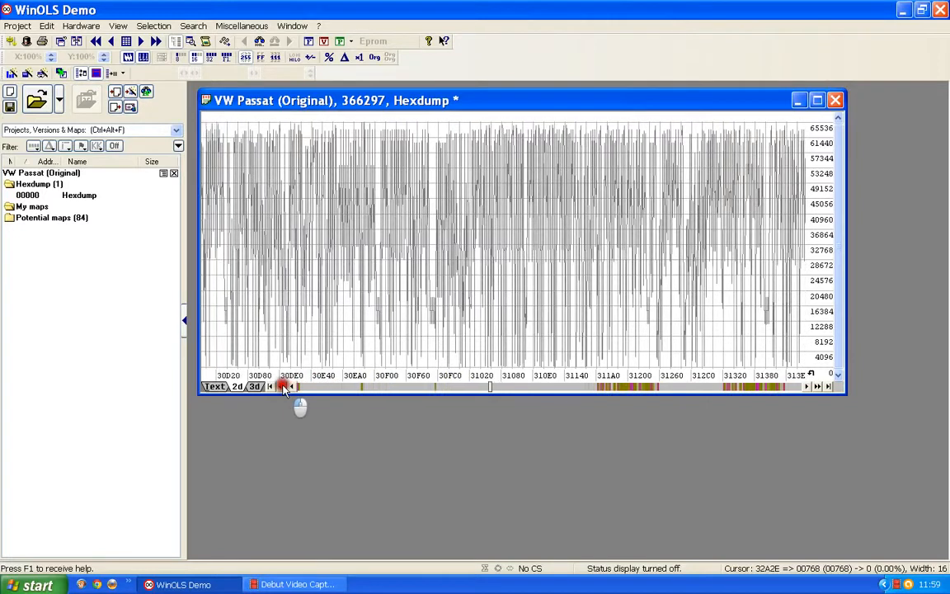
click(283, 388)
click(284, 388)
click(284, 388)
click(284, 388)
click(283, 388)
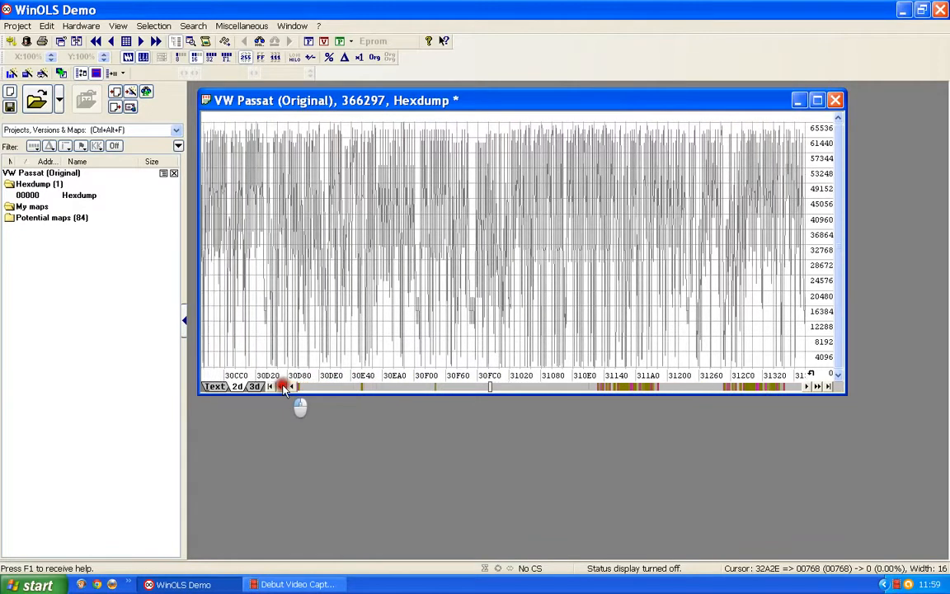
click(284, 388)
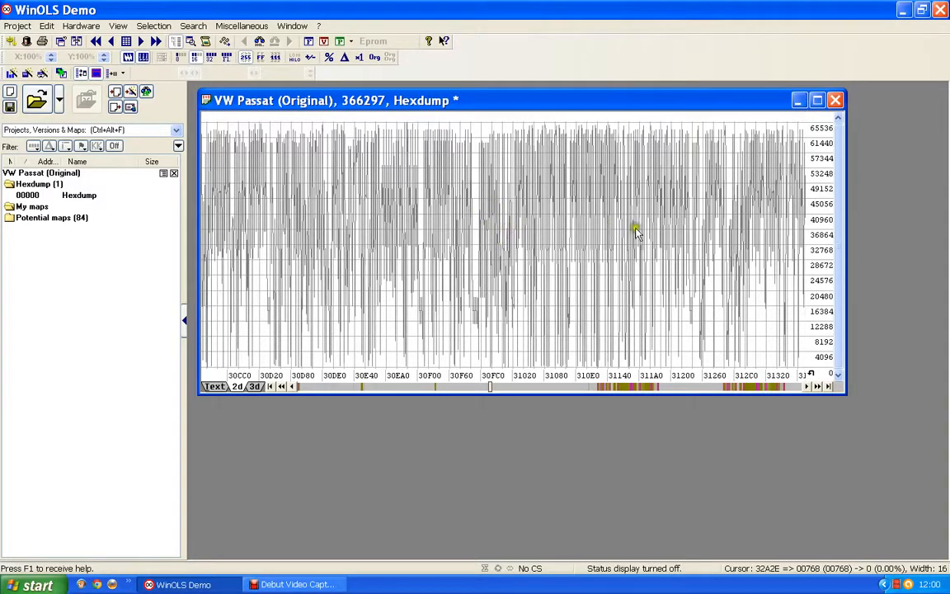
Jump to the start and the end of the file in the 2D graph, then examine the data around address 40000 in small and larger forward increments
click(270, 387)
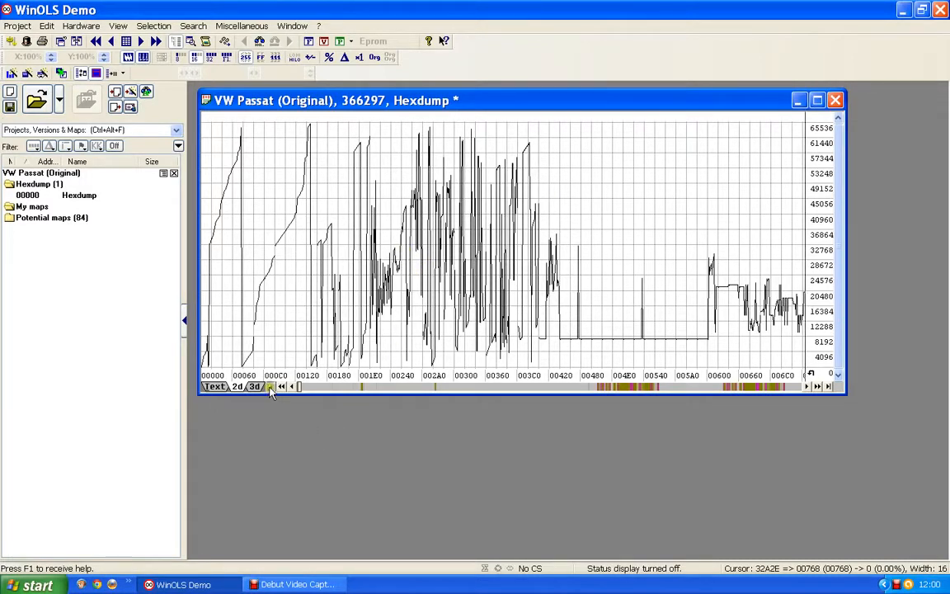
click(820, 387)
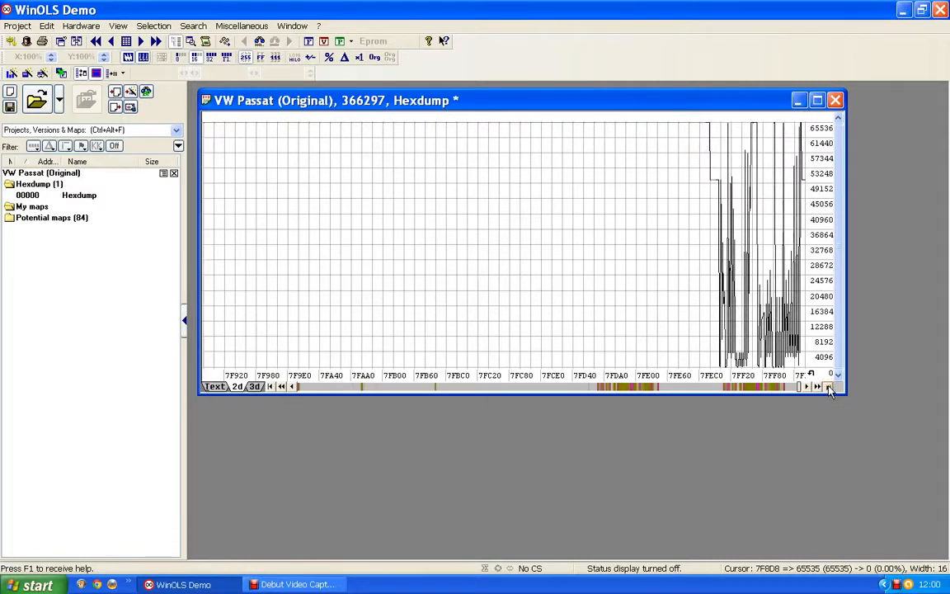
drag(802, 393, 550, 391)
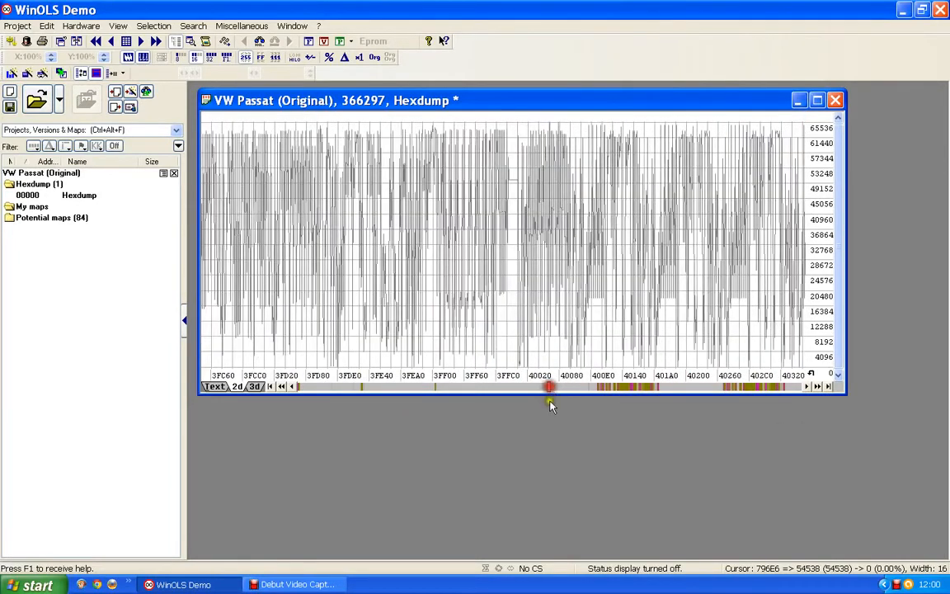
click(807, 387)
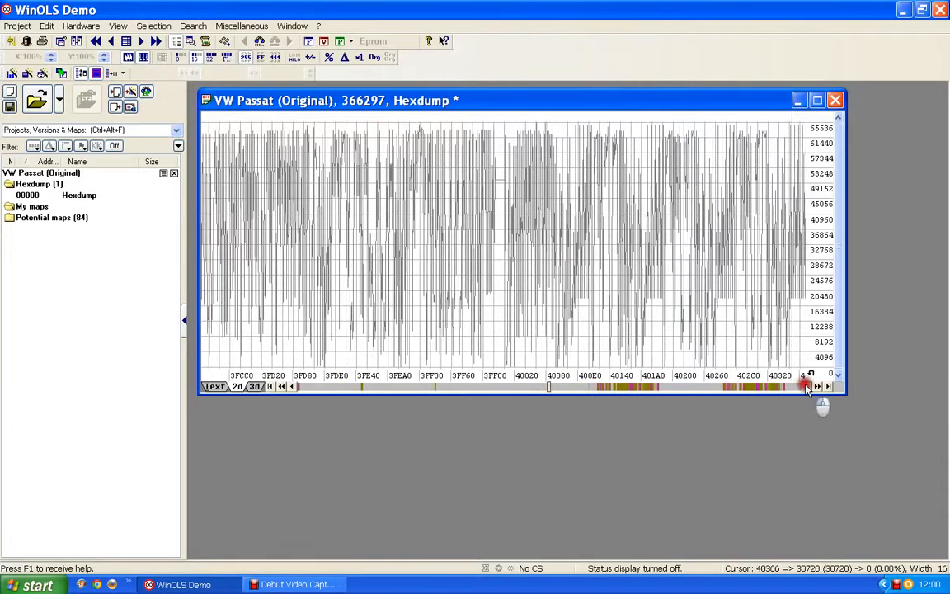
click(817, 387)
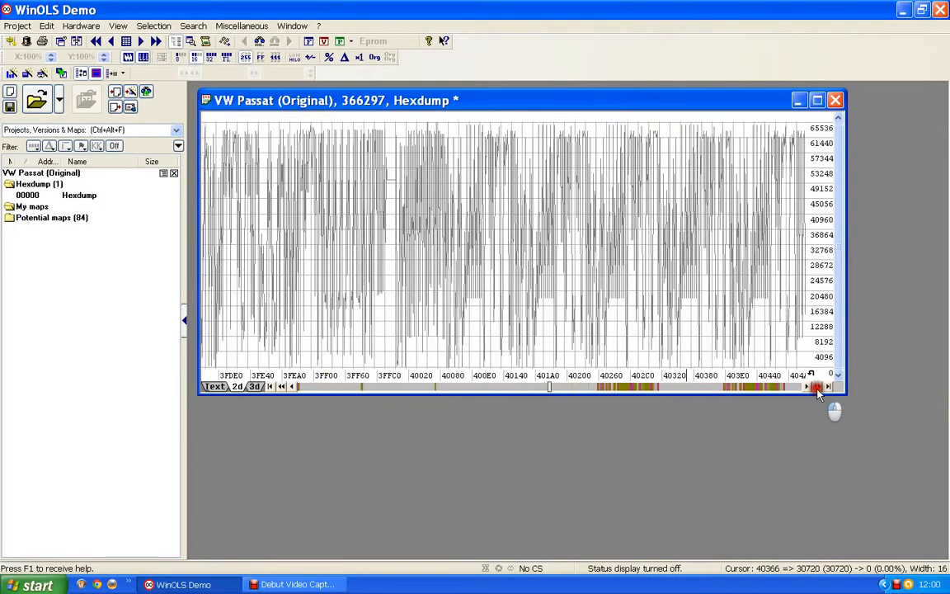
click(549, 387)
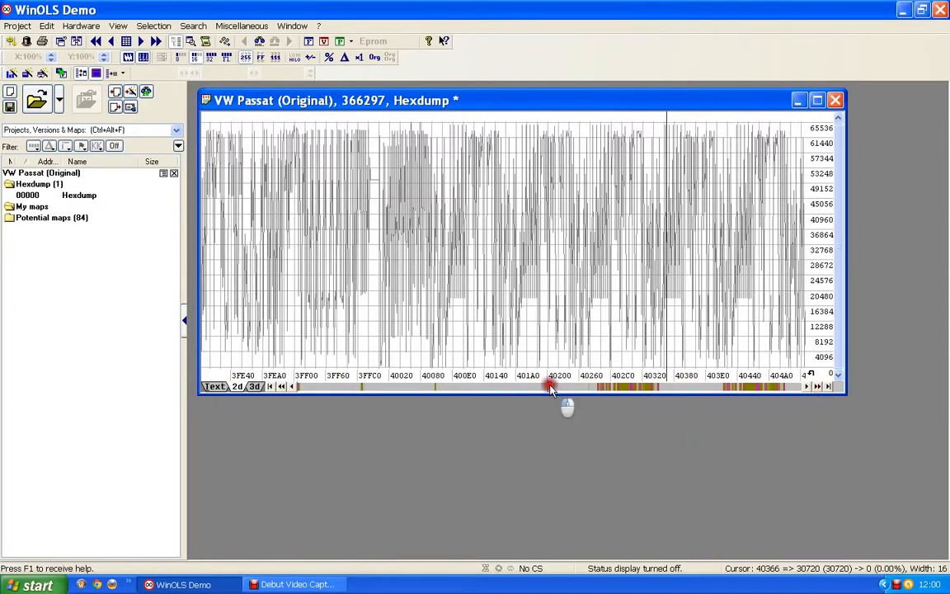
Bring the Bosch 13x16 potential map near address 4C116 into view in the 2D graph and switch the data's lo/hi byte order
drag(550, 387, 596, 391)
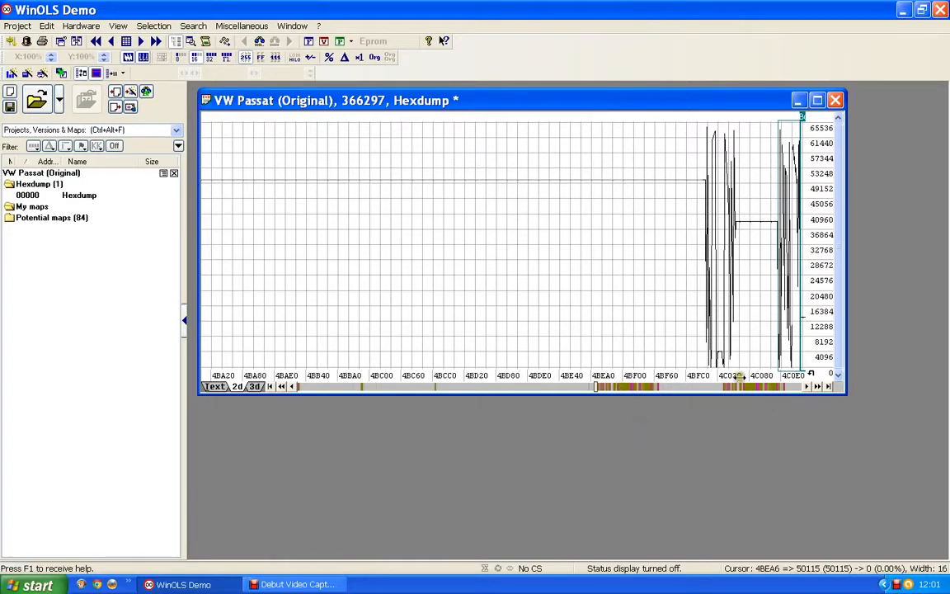
click(613, 432)
click(785, 452)
click(817, 386)
drag(816, 386, 818, 388)
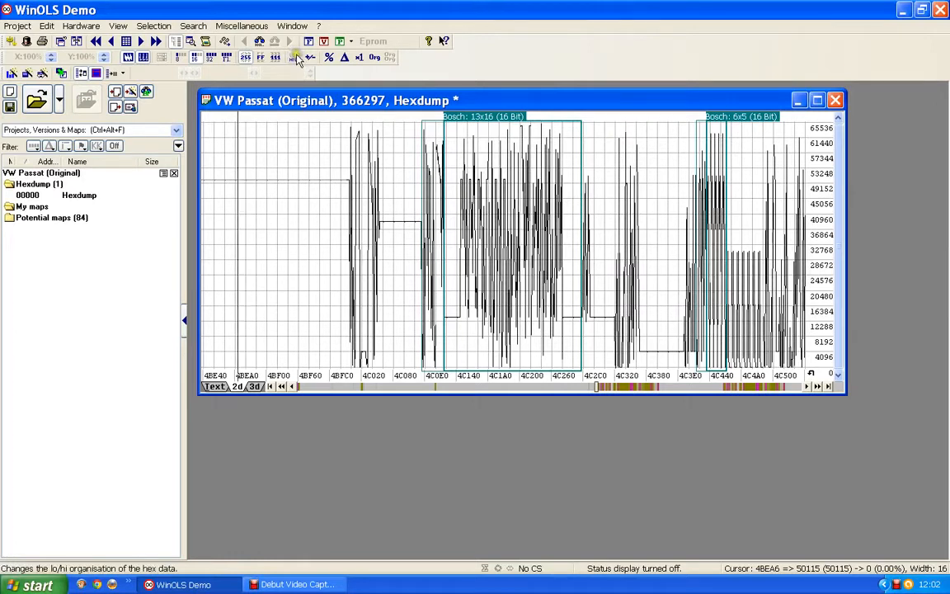
click(294, 58)
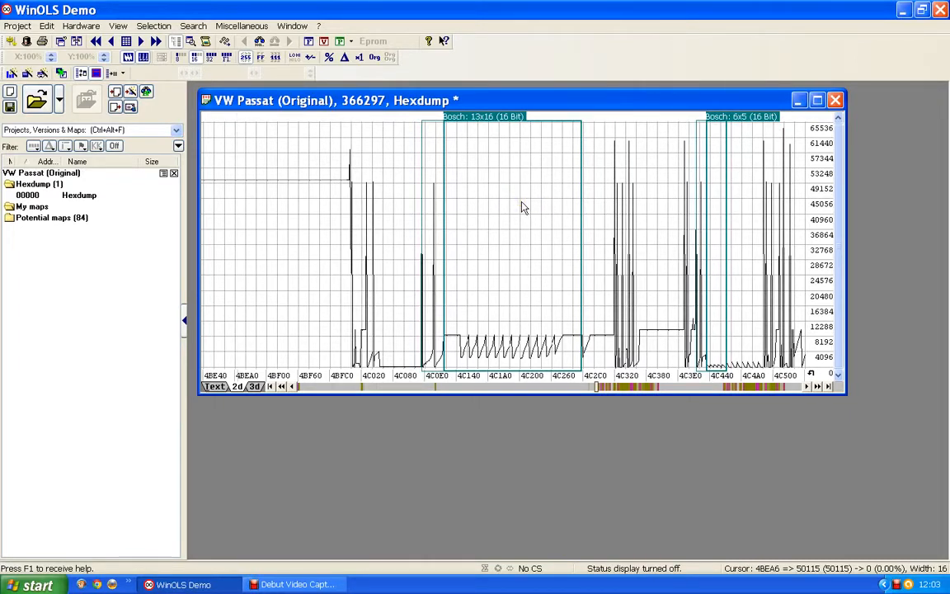
Open the Bosch 13x16 (16 Bit) potential map from the 2D graph in its own map window
click(503, 164)
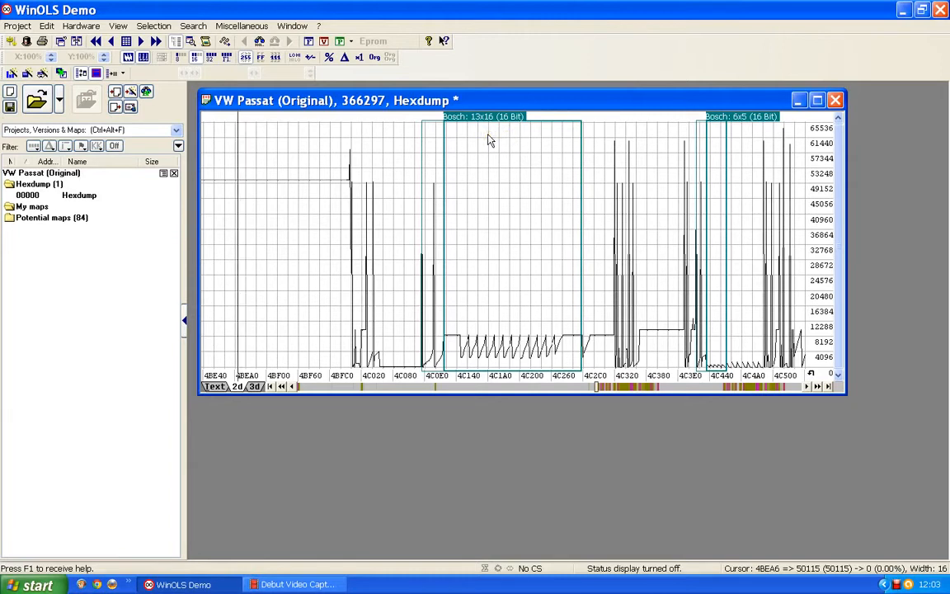
click(514, 154)
double_click(487, 120)
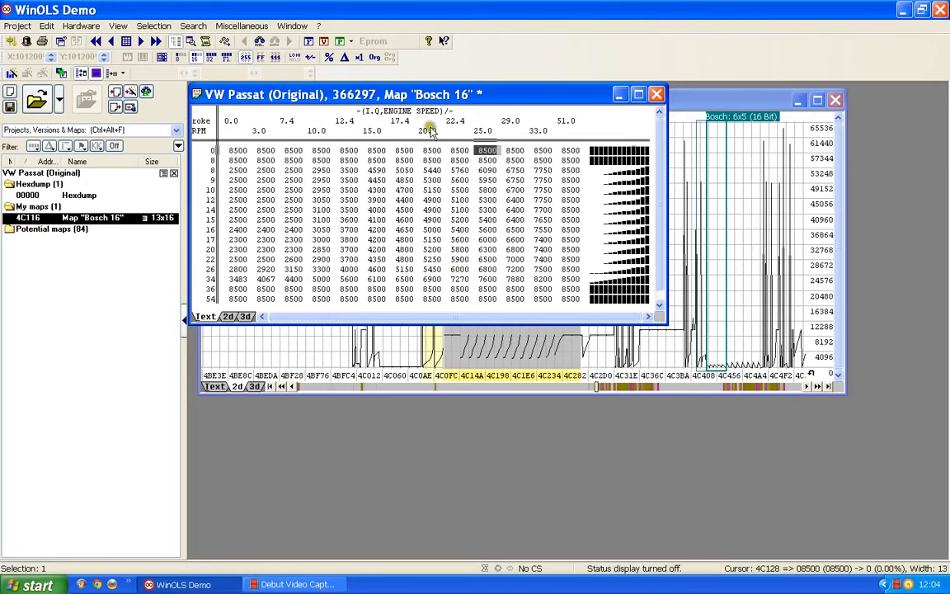
Arrange the map and hexdump windows so the map values and the highlighted map region are visible together
drag(439, 95, 804, 325)
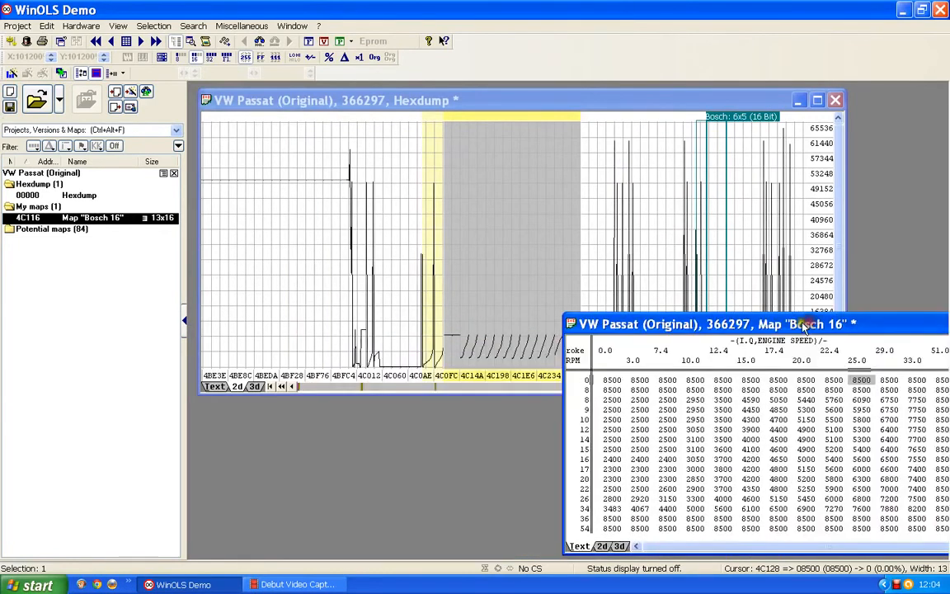
click(619, 99)
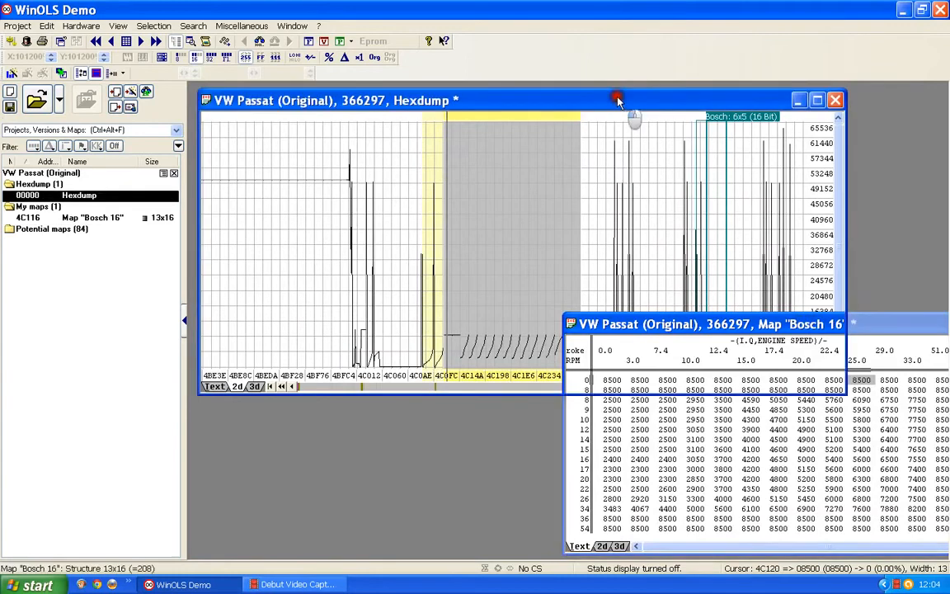
drag(619, 99, 542, 91)
click(782, 332)
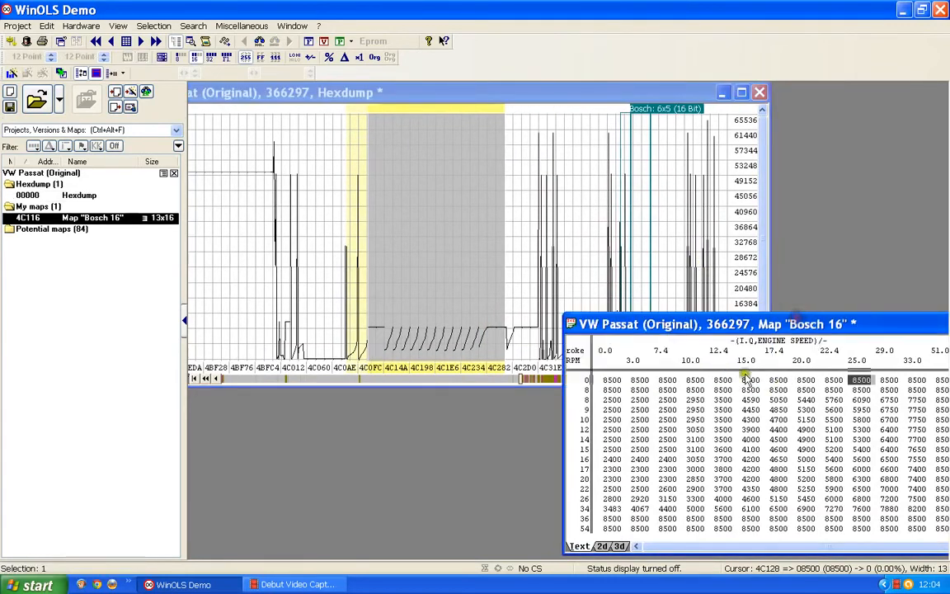
View the Bosch 16 map as a 2D graph and a 3D surface, then return it to text view and centre its window over the hexdump
click(603, 546)
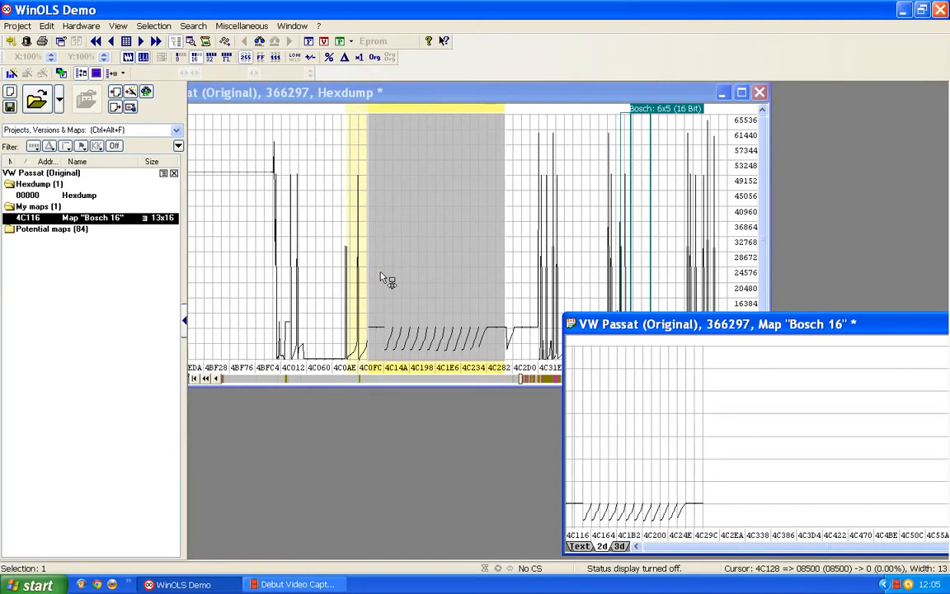
click(620, 547)
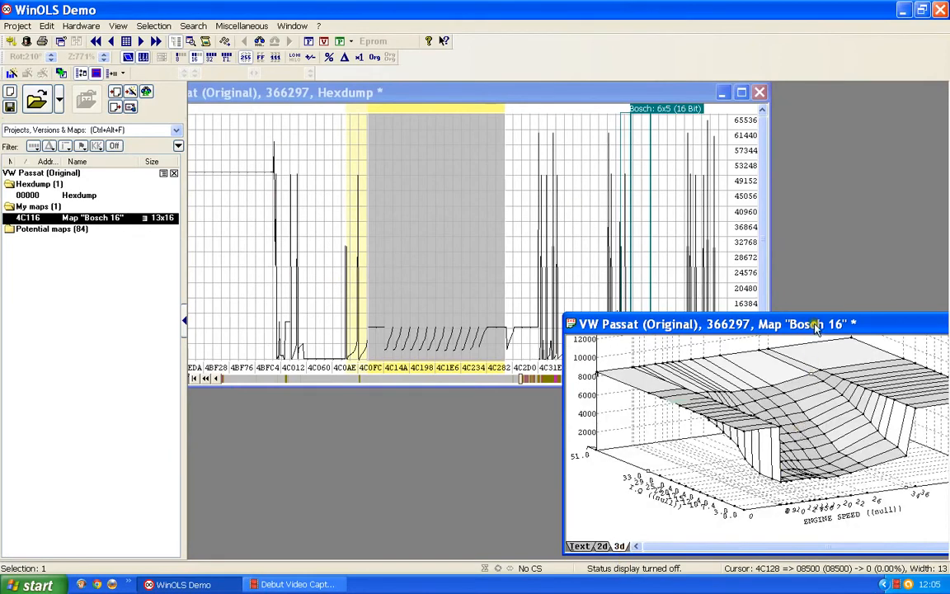
drag(635, 322, 452, 305)
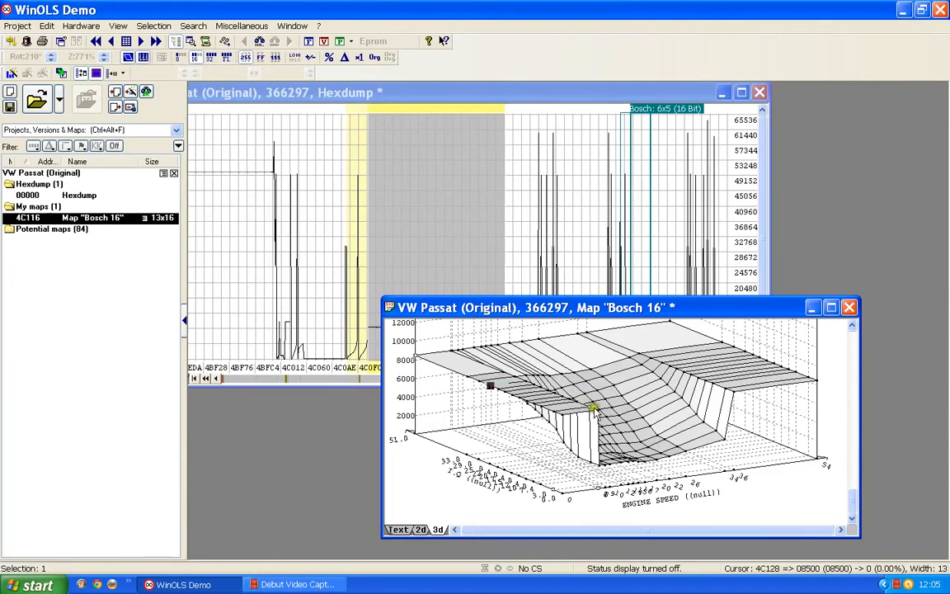
click(396, 529)
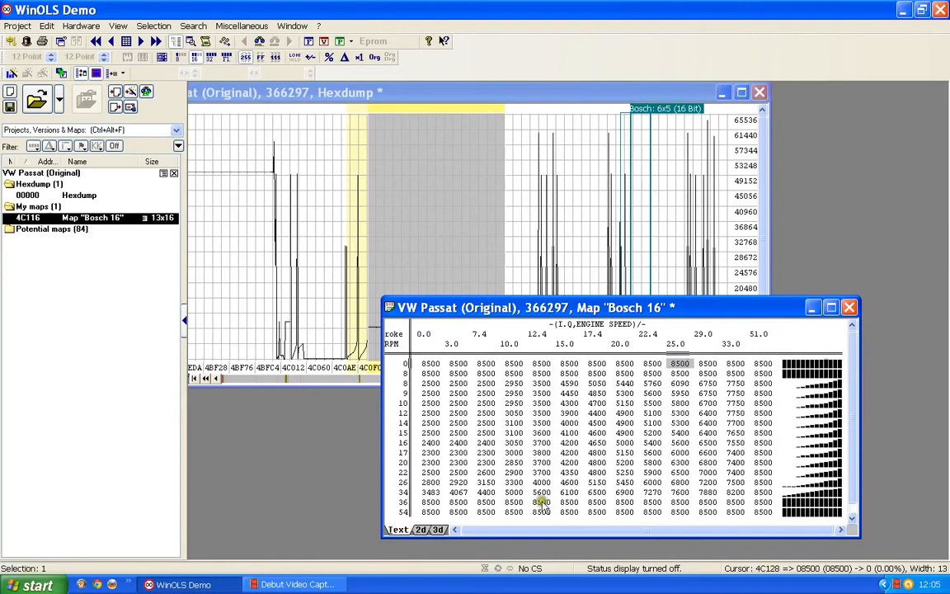
drag(556, 307, 390, 302)
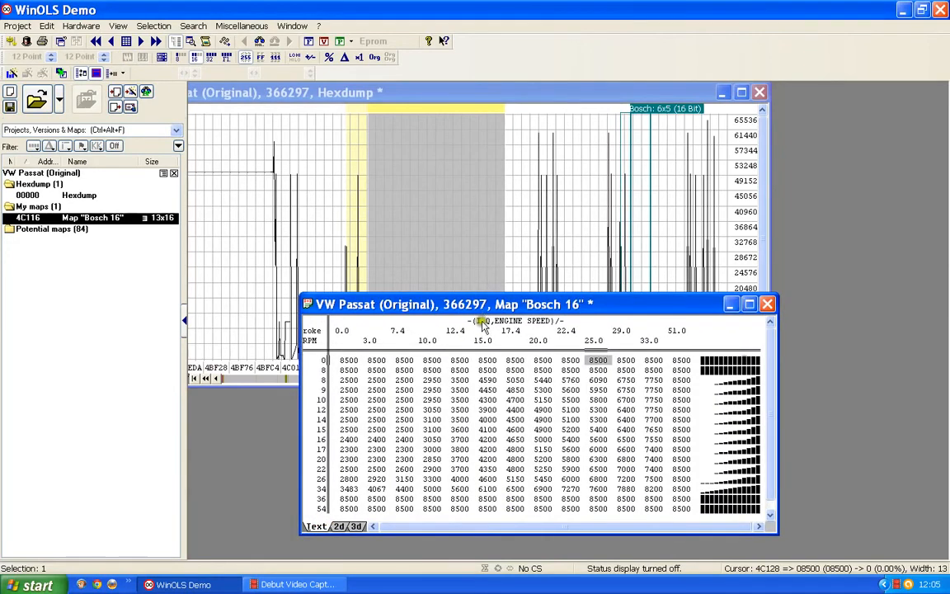